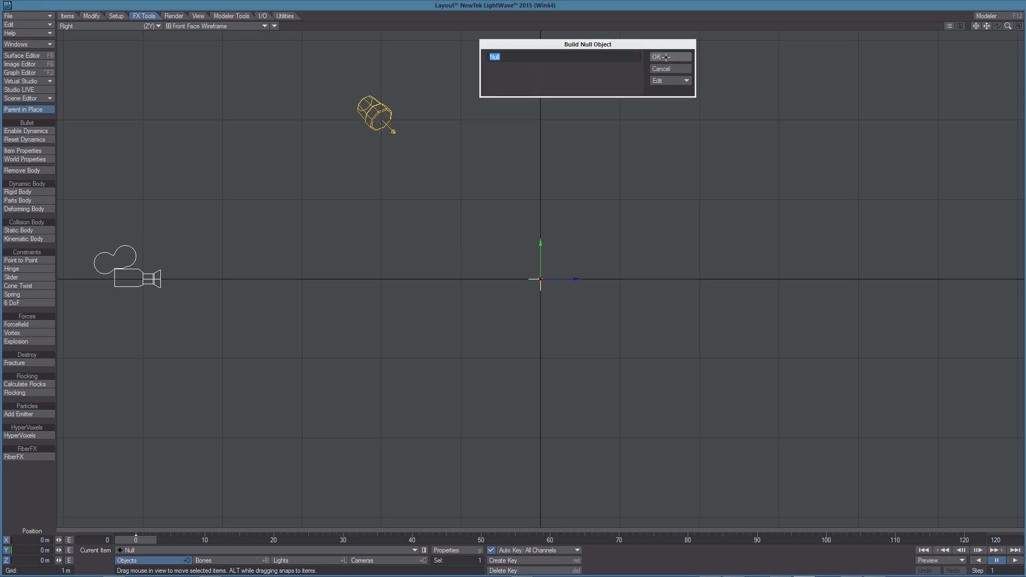
- Add a null and two clones of it, placed at about Y -0.23/Z -2.1 m, Y 2.09/Z 0.07 m and Y -0.65/Z 1.92 m
{"action": "left_click", "coordinate": [666, 57]}
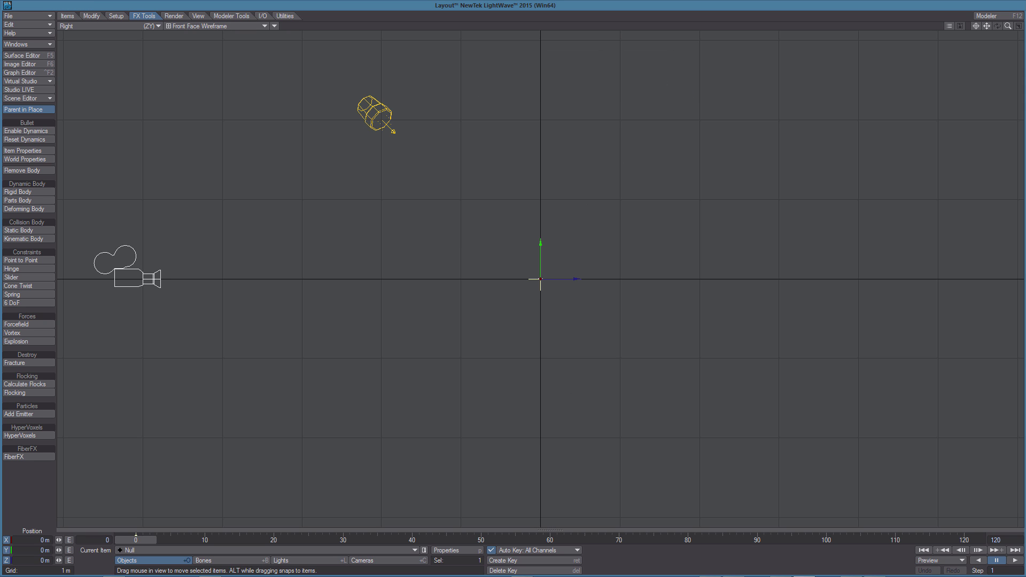
{"action": "mouse_move", "coordinate": [731, 372]}
{"action": "left_mouse_down"}
{"action": "mouse_move", "coordinate": [547, 356]}
{"action": "mouse_move", "coordinate": [564, 390]}
{"action": "left_mouse_up"}
{"action": "key", "text": "ctrl+c"}
{"action": "key", "text": "Return"}
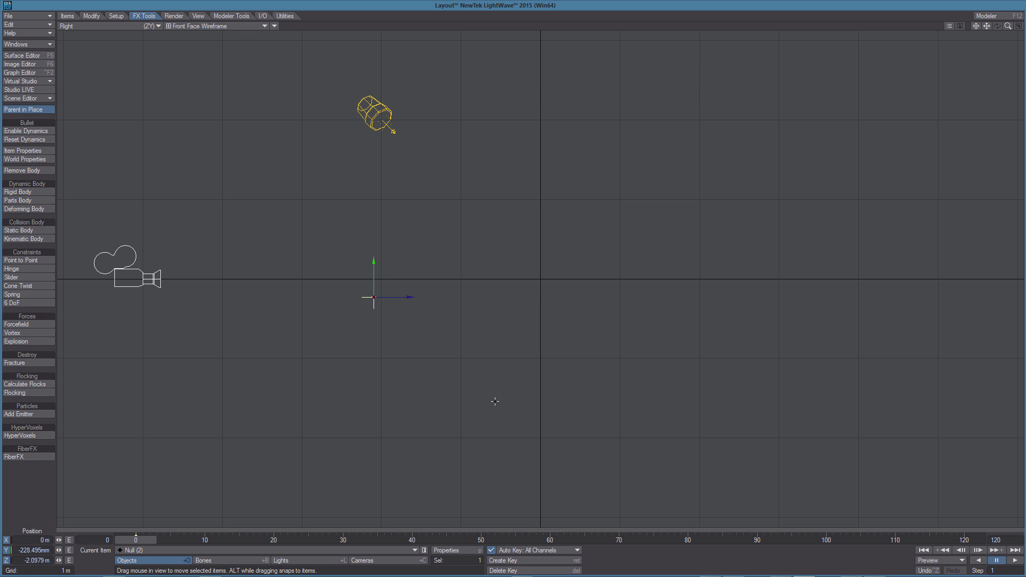
{"action": "mouse_move", "coordinate": [495, 401]}
{"action": "left_mouse_down"}
{"action": "mouse_move", "coordinate": [626, 224]}
{"action": "mouse_move", "coordinate": [668, 216]}
{"action": "left_mouse_up"}
{"action": "key", "text": "ctrl+c"}
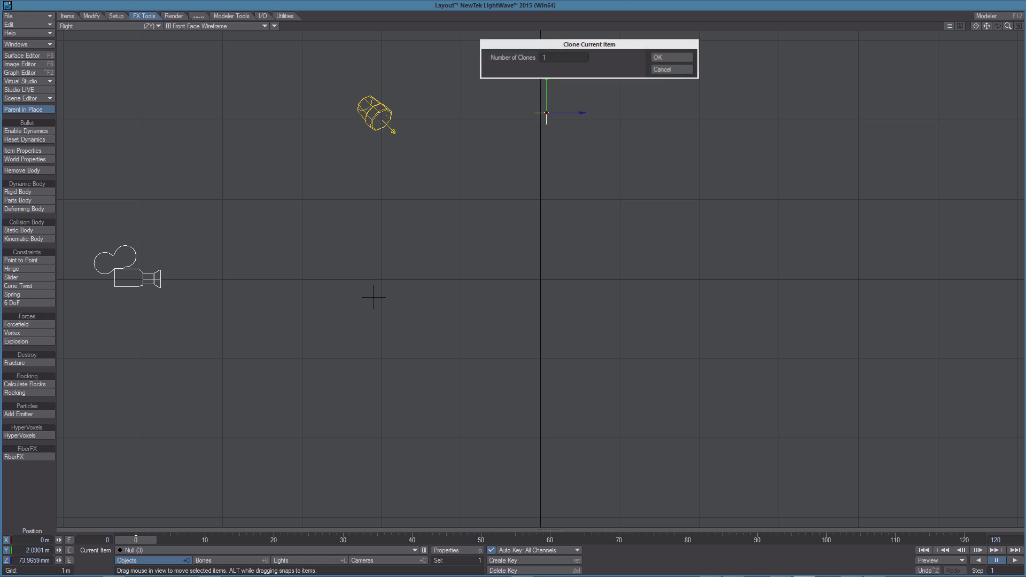
{"action": "key", "text": "Return"}
{"action": "mouse_move", "coordinate": [546, 113]}
{"action": "left_mouse_down"}
{"action": "mouse_move", "coordinate": [650, 245]}
{"action": "mouse_move", "coordinate": [693, 330]}
{"action": "left_mouse_up"}
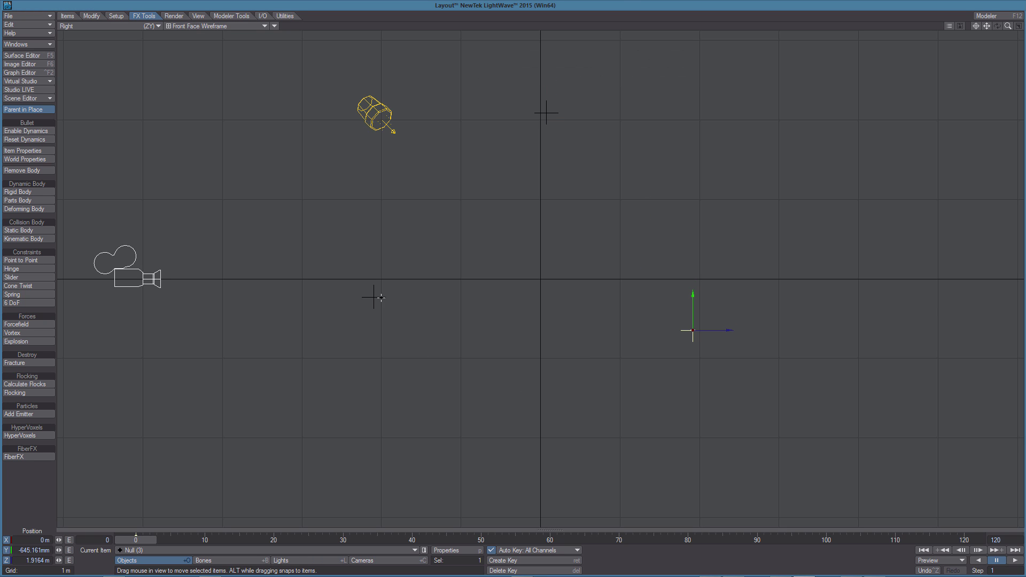
- At frame 20, raise the null at Z -2.1 m to about Y 0.97 m as a keyframe
{"action": "left_click", "coordinate": [374, 297]}
{"action": "left_click_drag", "start_coordinate": [374, 297], "coordinate": [374, 207]}
{"action": "key", "text": "ctrl+z"}
{"action": "left_click", "coordinate": [274, 540]}
{"action": "left_click_drag", "start_coordinate": [538, 215], "coordinate": [538, 119]}
- At frame 20, lower the middle null below its starting height and raise the null at Z 1.92 m to about Y 0.9 m
{"action": "left_click", "coordinate": [545, 114]}
{"action": "left_click_drag", "start_coordinate": [674, 130], "coordinate": [674, 266]}
{"action": "left_click", "coordinate": [695, 331]}
{"action": "left_click_drag", "start_coordinate": [586, 411], "coordinate": [585, 289]}
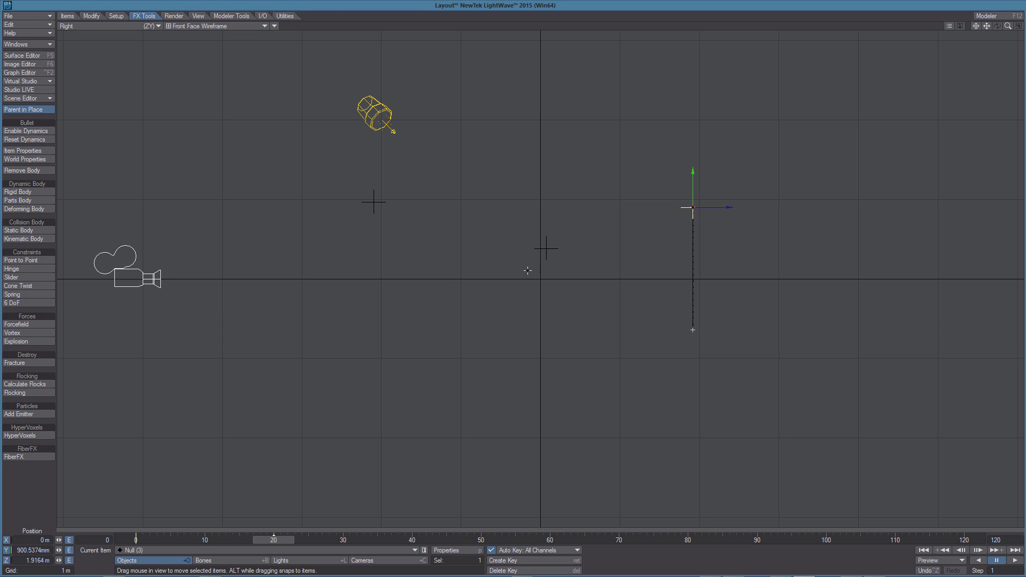
- Set the post behavior of all three nulls' Position.Y curves to Oscillate in the Graph Editor
{"action": "left_click", "coordinate": [518, 251], "text": "shift"}
{"action": "left_click", "coordinate": [425, 236], "text": "shift"}
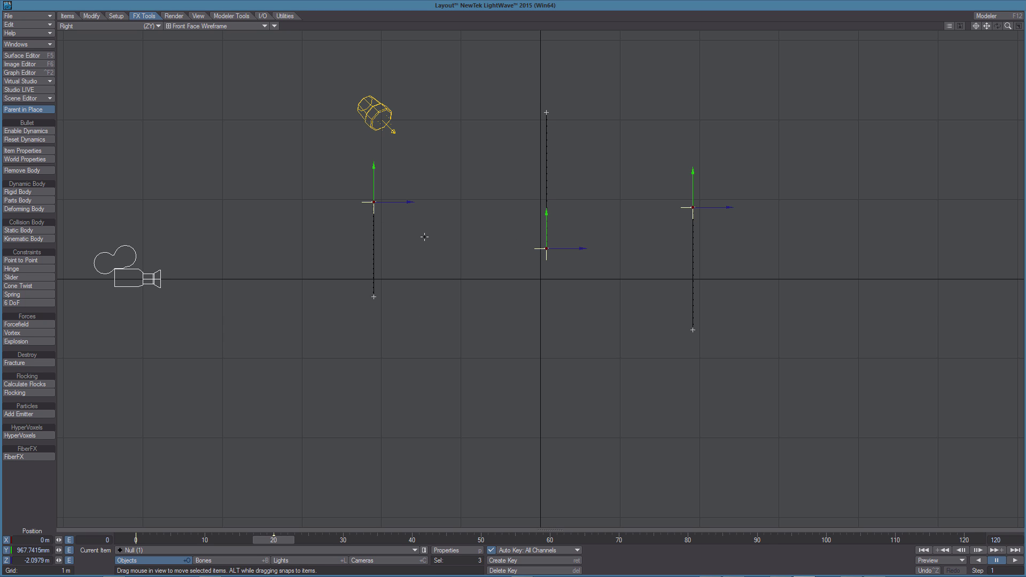
{"action": "key", "text": "ctrl+F2"}
{"action": "left_click", "coordinate": [215, 245]}
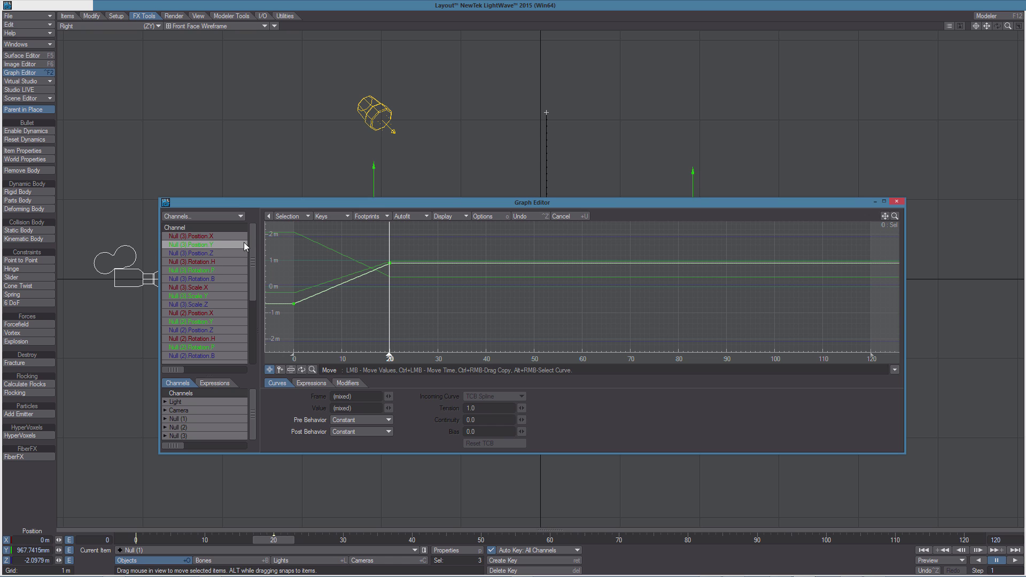
{"action": "left_click", "coordinate": [223, 322], "text": "ctrl"}
{"action": "left_click_drag", "start_coordinate": [251, 294], "coordinate": [252, 332]}
{"action": "left_click", "coordinate": [228, 340], "text": "ctrl"}
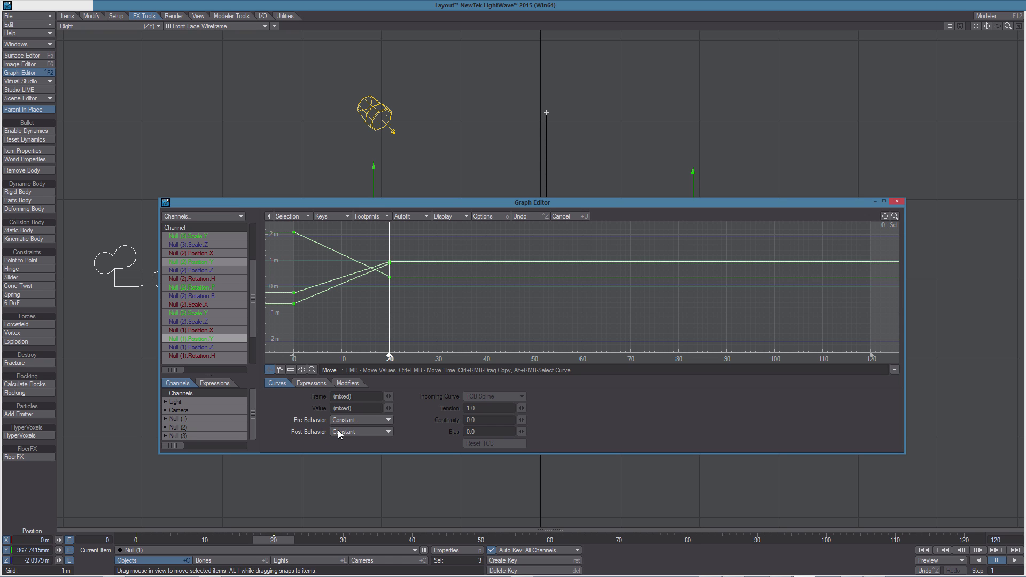
{"action": "left_click", "coordinate": [353, 432]}
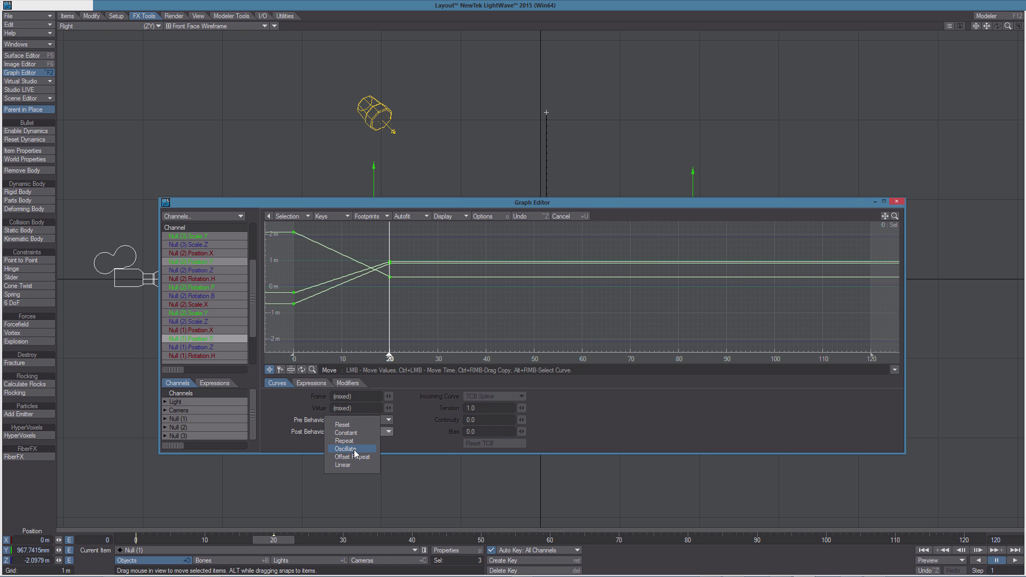
{"action": "left_click", "coordinate": [356, 450]}
- Set the tension of all keys on the three Position.Y curves to 1.0 and play back the nulls' motion
{"action": "left_click_drag", "start_coordinate": [415, 336], "coordinate": [272, 216]}
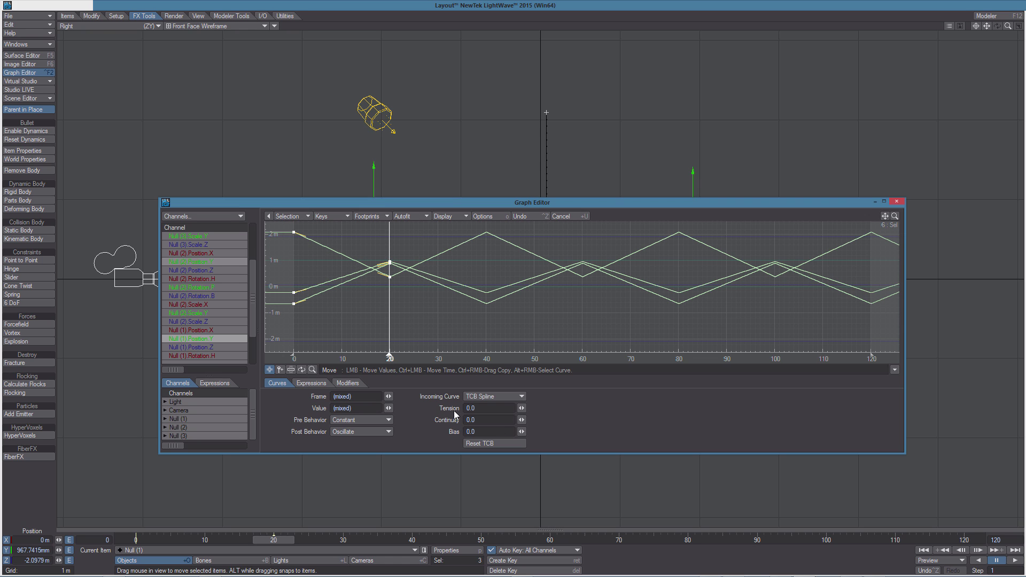
{"action": "type", "text": "1"}
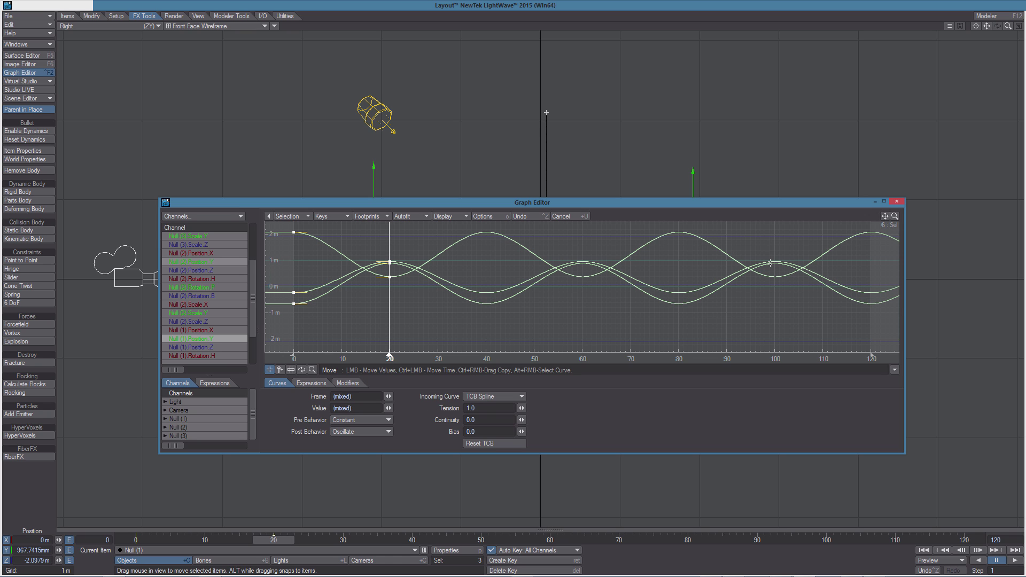
{"action": "left_click", "coordinate": [900, 203]}
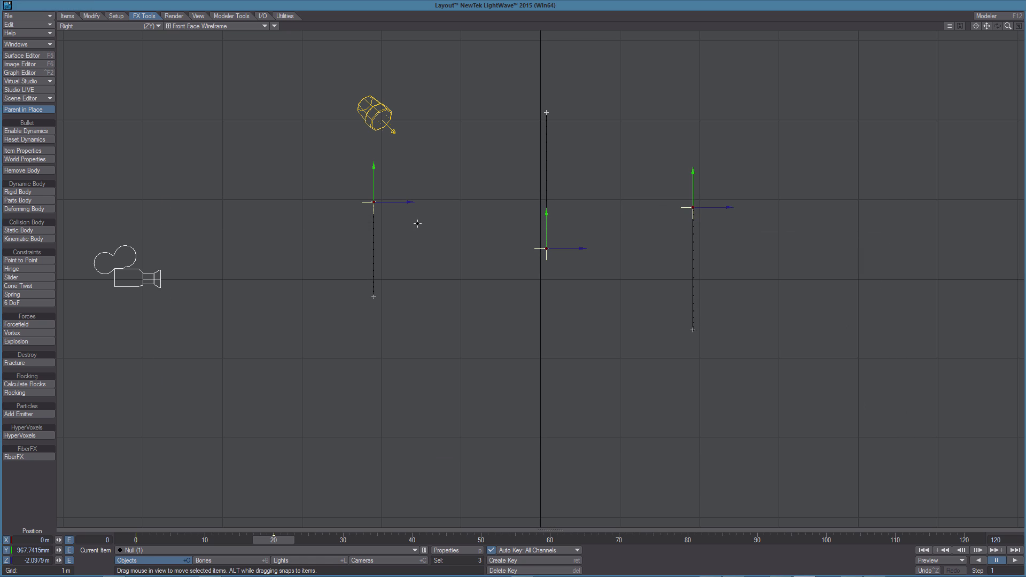
{"action": "left_click", "coordinate": [1017, 561]}
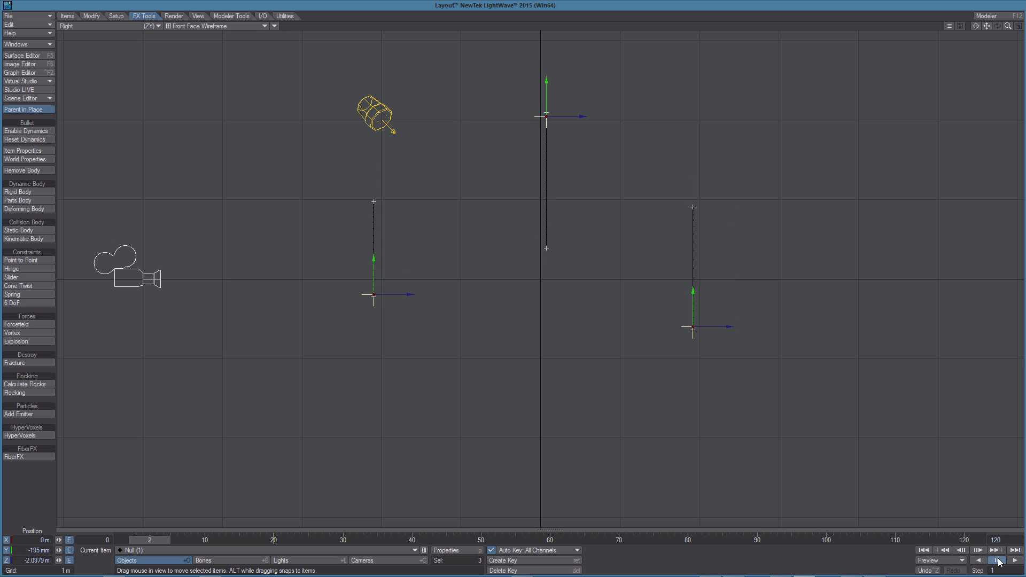
{"action": "left_click", "coordinate": [998, 561]}
- Move the camera near the origin, to about Y -0.11 m and Z 0.22 m
{"action": "left_click", "coordinate": [148, 278]}
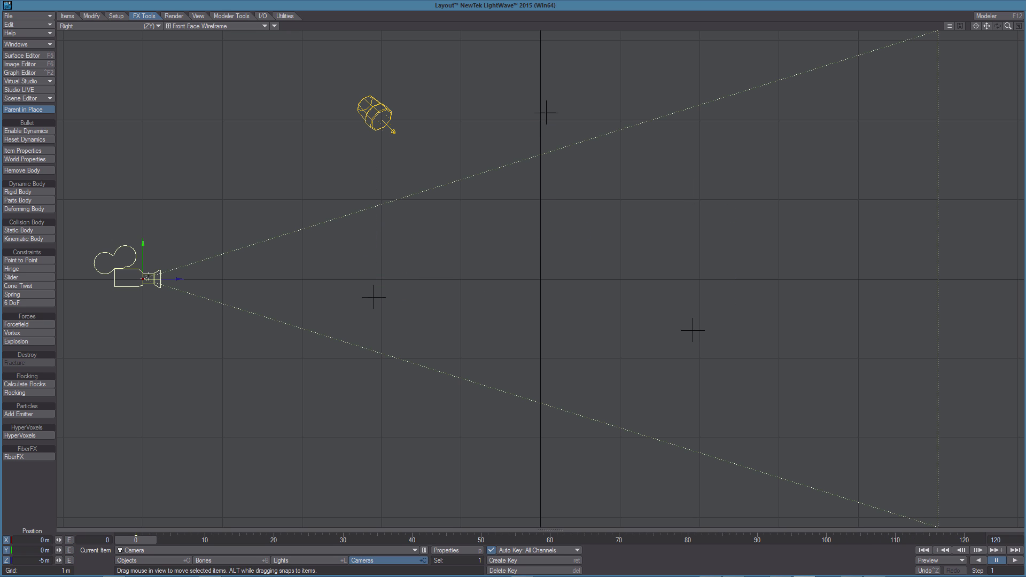
{"action": "left_click_drag", "start_coordinate": [255, 374], "coordinate": [616, 424]}
{"action": "left_click_drag", "start_coordinate": [504, 331], "coordinate": [559, 289]}
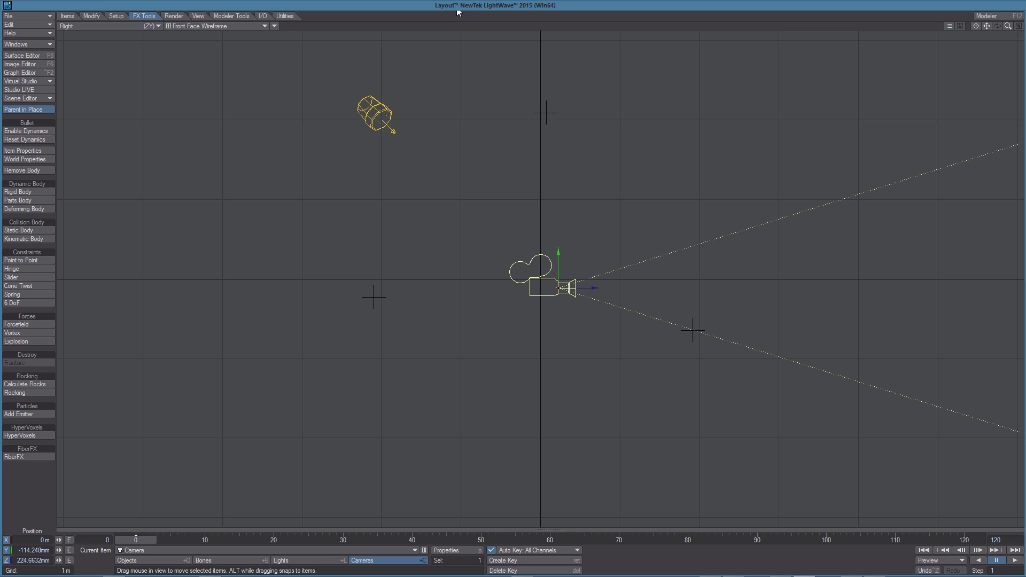
- Add the Parenter modifier to the camera in its motion options
{"action": "key", "text": "m"}
{"action": "left_click", "coordinate": [168, 259]}
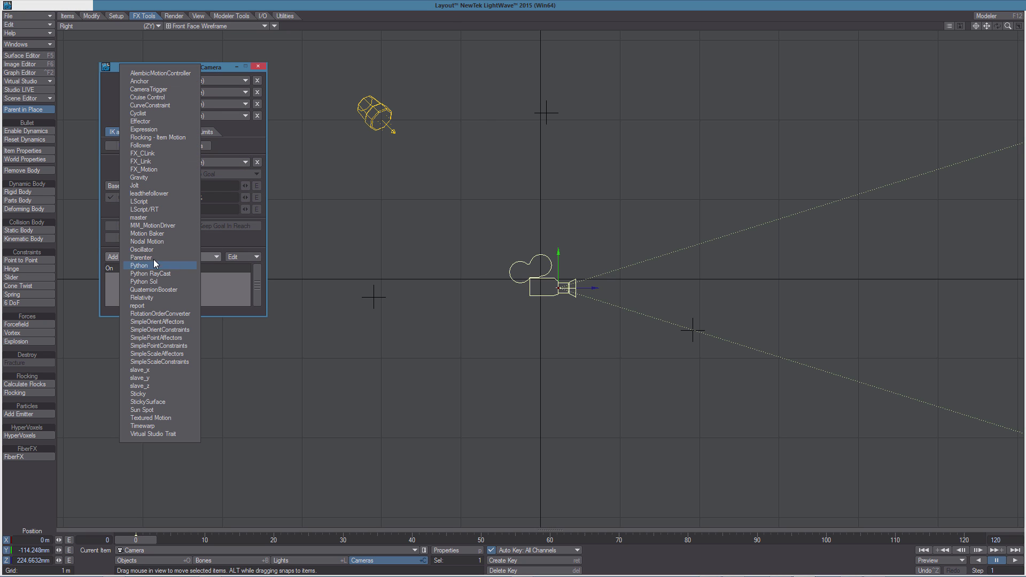
{"action": "left_click", "coordinate": [140, 257]}
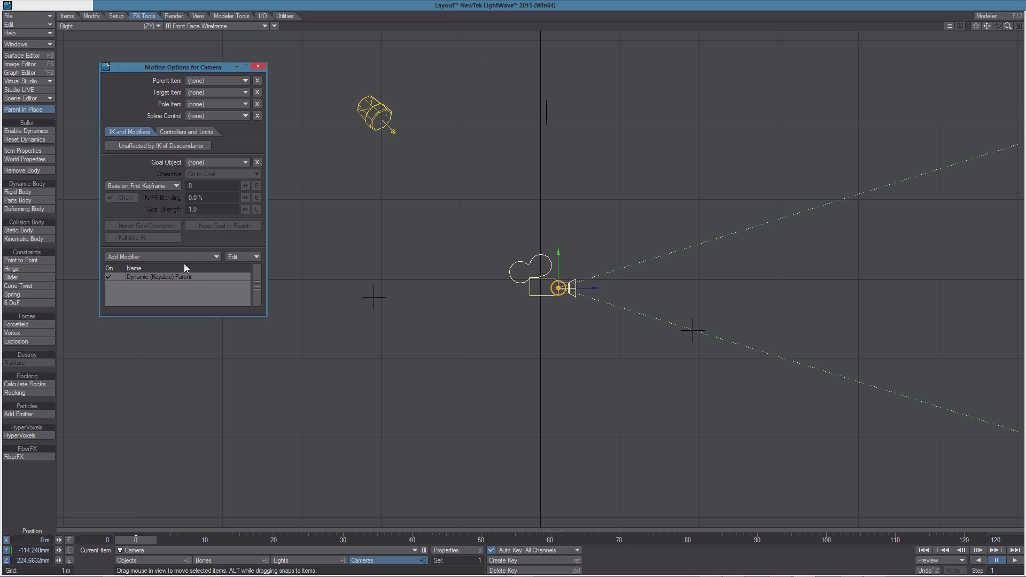
{"action": "key", "text": "m"}
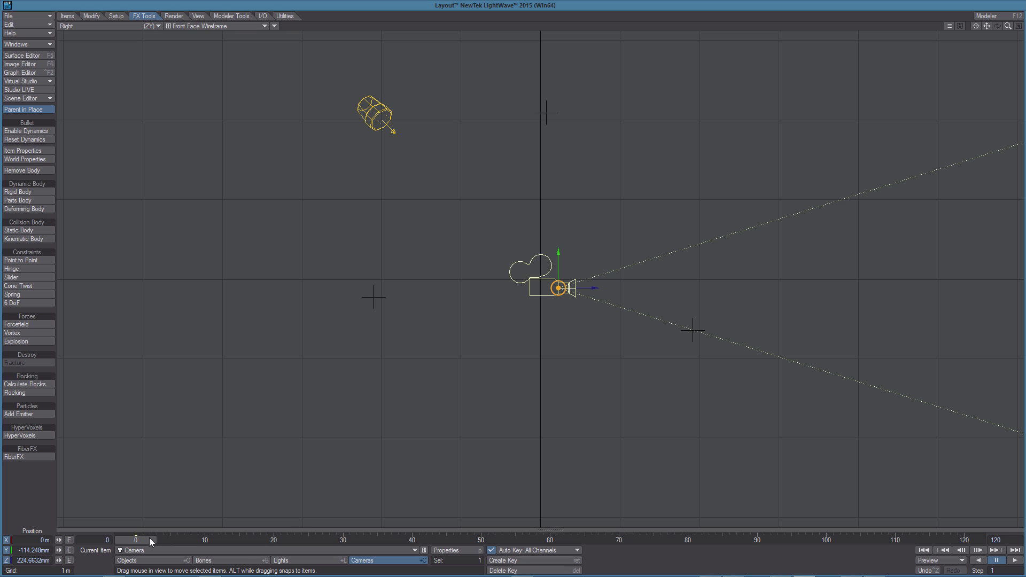
- Key the camera's parent to the null at Z -2.1 m at frame 20 and scrub between frames 0 and 20 to check it
{"action": "left_click_drag", "start_coordinate": [136, 540], "coordinate": [274, 540]}
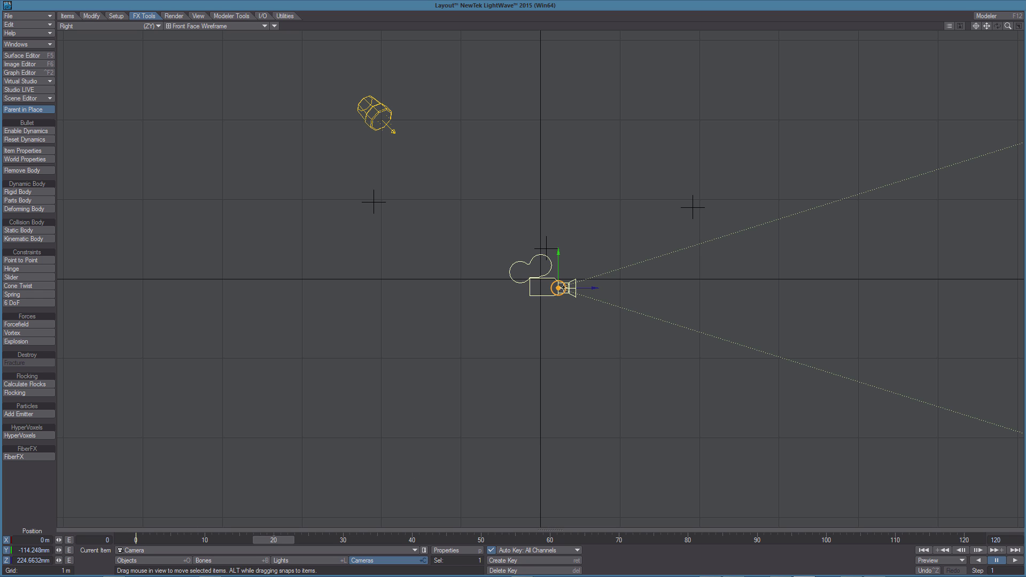
{"action": "left_click_drag", "start_coordinate": [559, 288], "coordinate": [374, 202]}
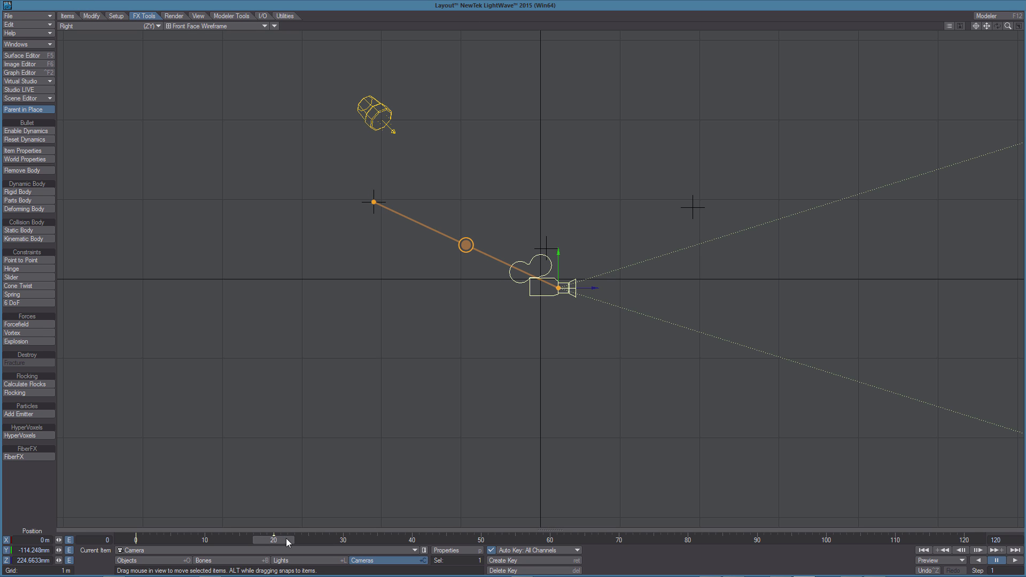
{"action": "left_click_drag", "start_coordinate": [281, 539], "coordinate": [135, 539]}
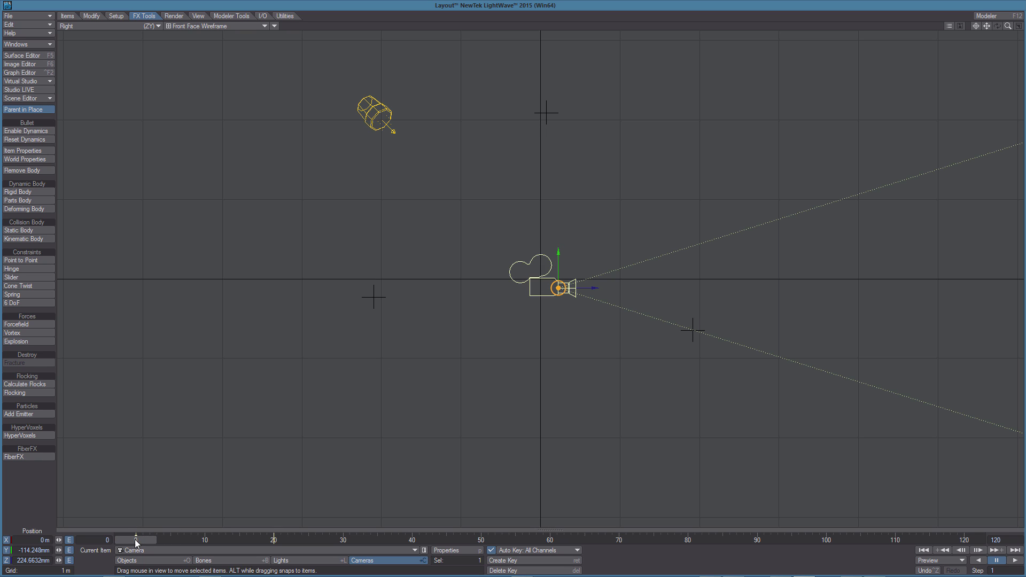
{"action": "left_click_drag", "start_coordinate": [134, 538], "coordinate": [274, 538]}
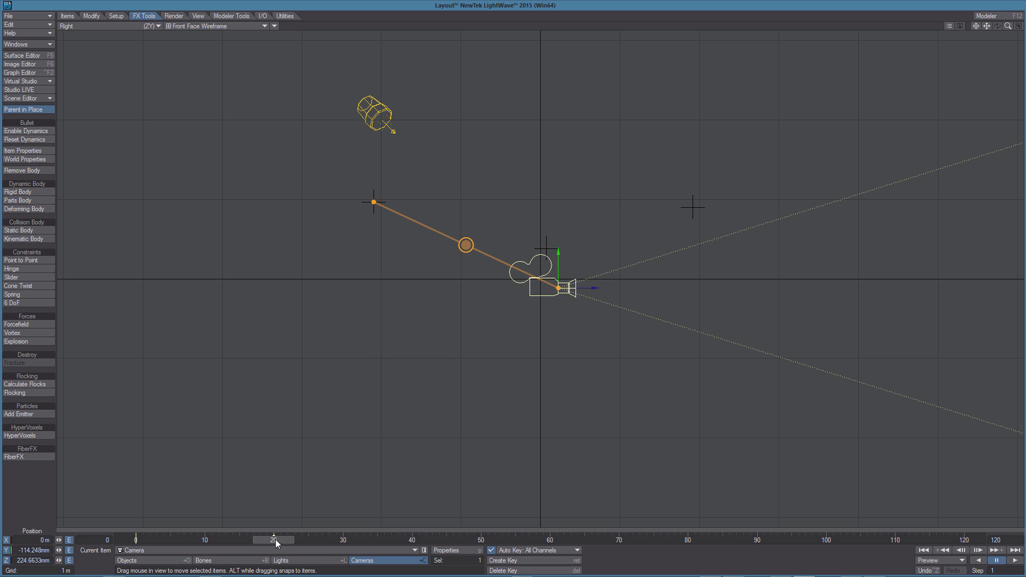
- Key the camera's parent to the middle null at frame 60 and to the null at Z 1.92 m at frame 100
{"action": "left_click_drag", "start_coordinate": [276, 540], "coordinate": [551, 540]}
{"action": "left_click_drag", "start_coordinate": [467, 245], "coordinate": [547, 248]}
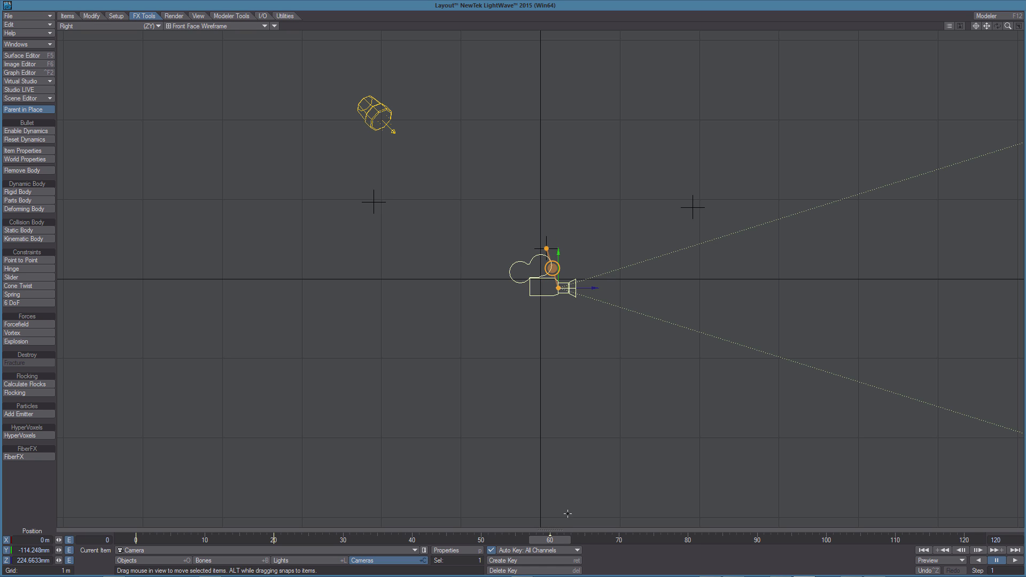
{"action": "left_click_drag", "start_coordinate": [553, 541], "coordinate": [827, 541]}
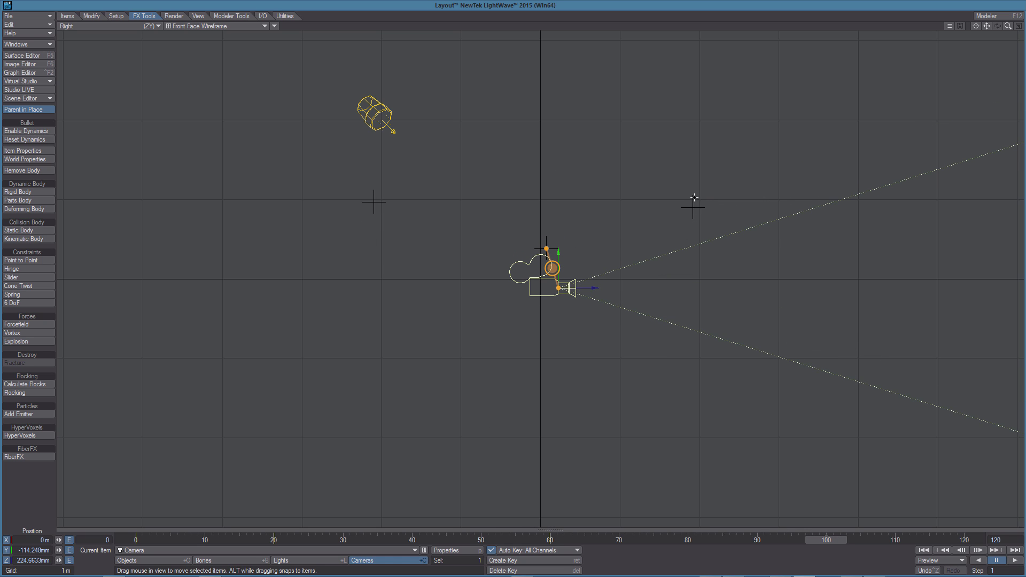
{"action": "left_click_drag", "start_coordinate": [552, 268], "coordinate": [693, 206]}
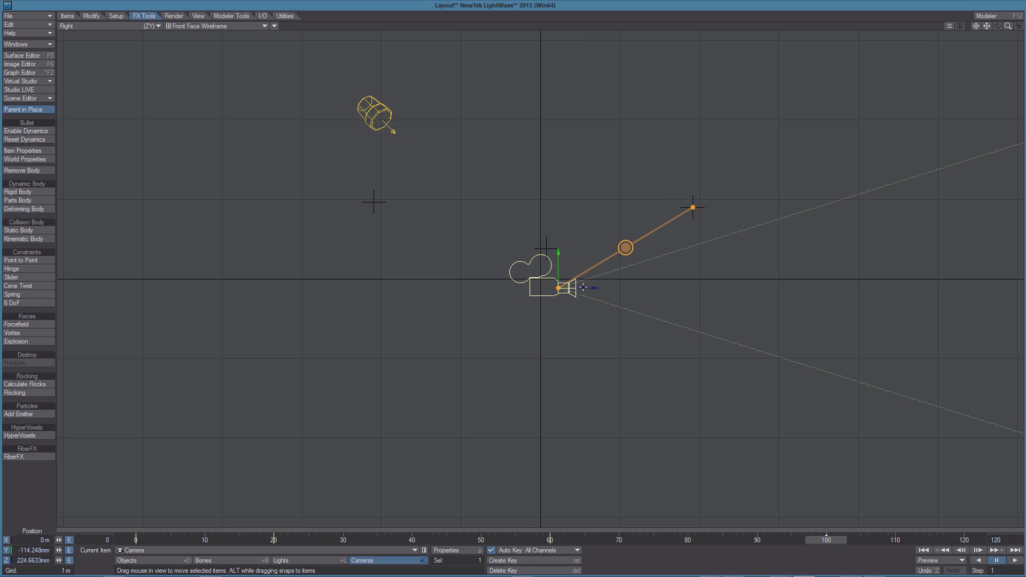
- Play the animation to check how the camera follows each keyed parent
{"action": "left_click_drag", "start_coordinate": [827, 540], "coordinate": [964, 541]}
{"action": "left_click", "coordinate": [1019, 562]}
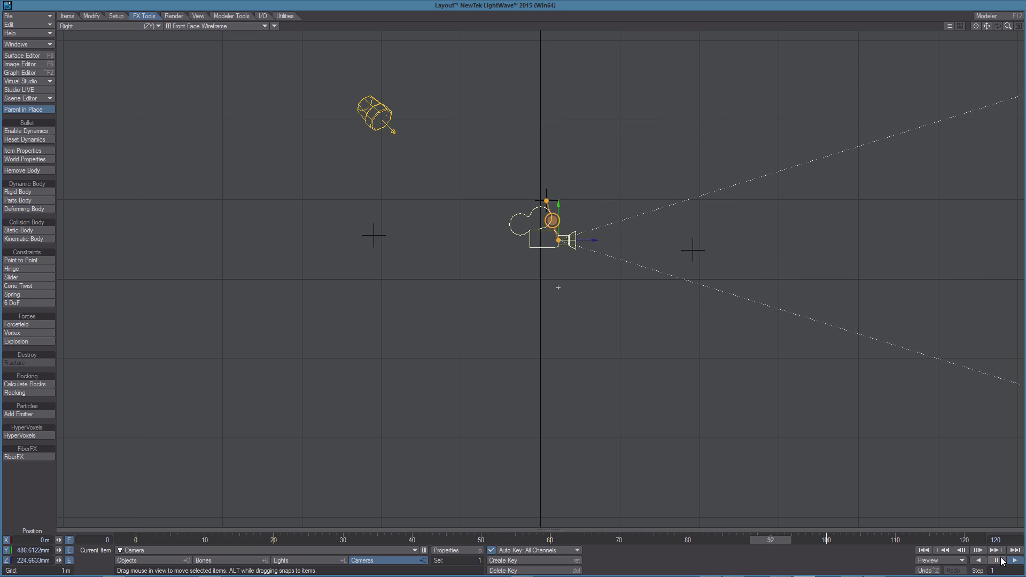
{"action": "left_click", "coordinate": [998, 561]}
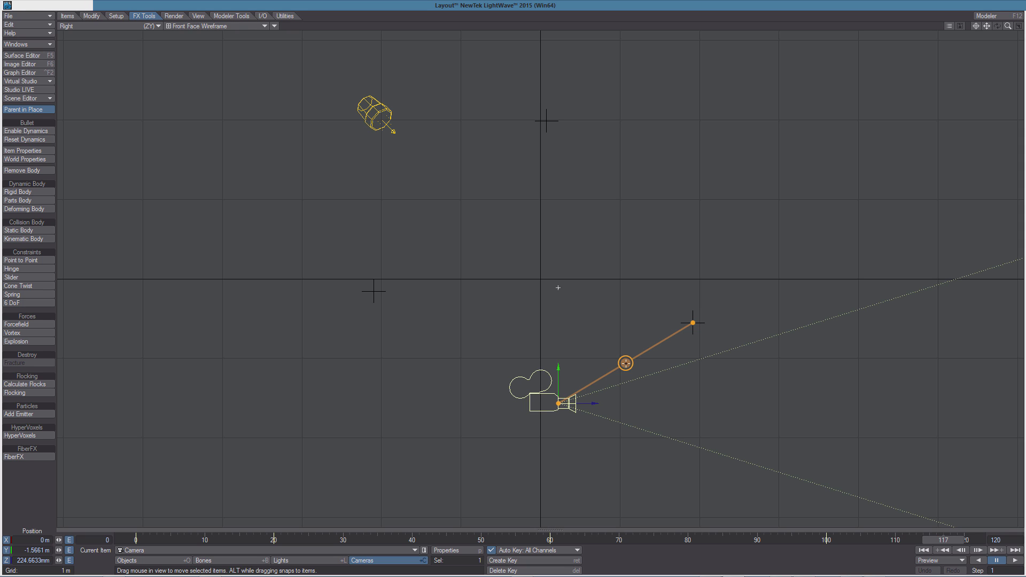
- Switch the camera's last keyed parent to the middle null and scrub the timeline to check it
{"action": "left_click", "coordinate": [626, 364]}
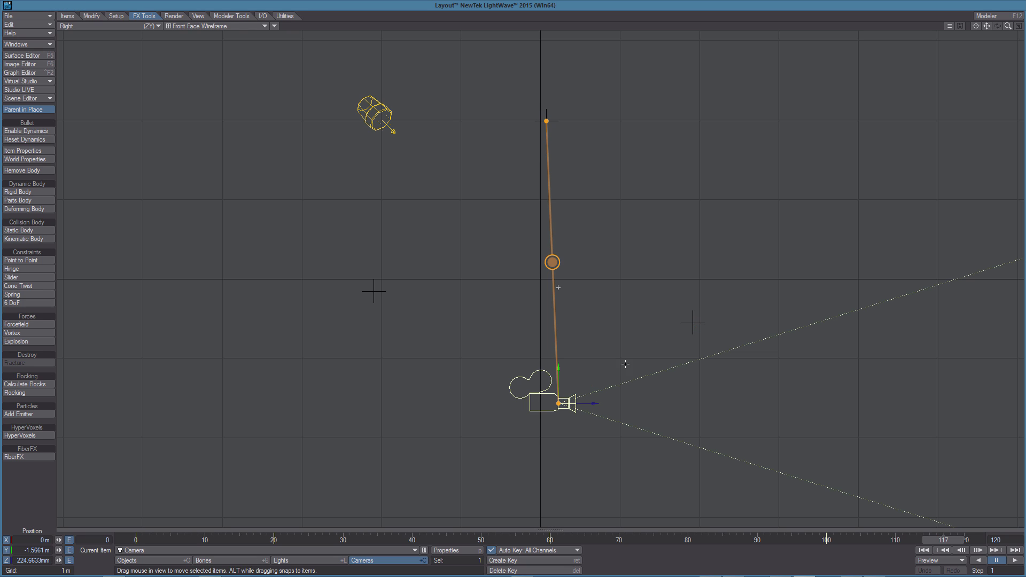
{"action": "left_click_drag", "start_coordinate": [944, 541], "coordinate": [308, 541]}
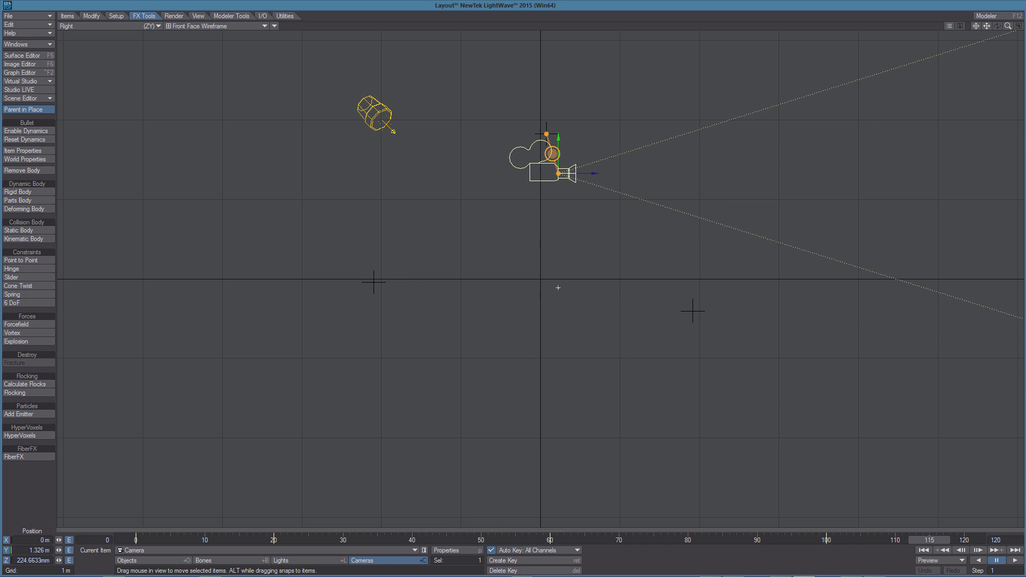
{"action": "left_click_drag", "start_coordinate": [716, 540], "coordinate": [744, 540]}
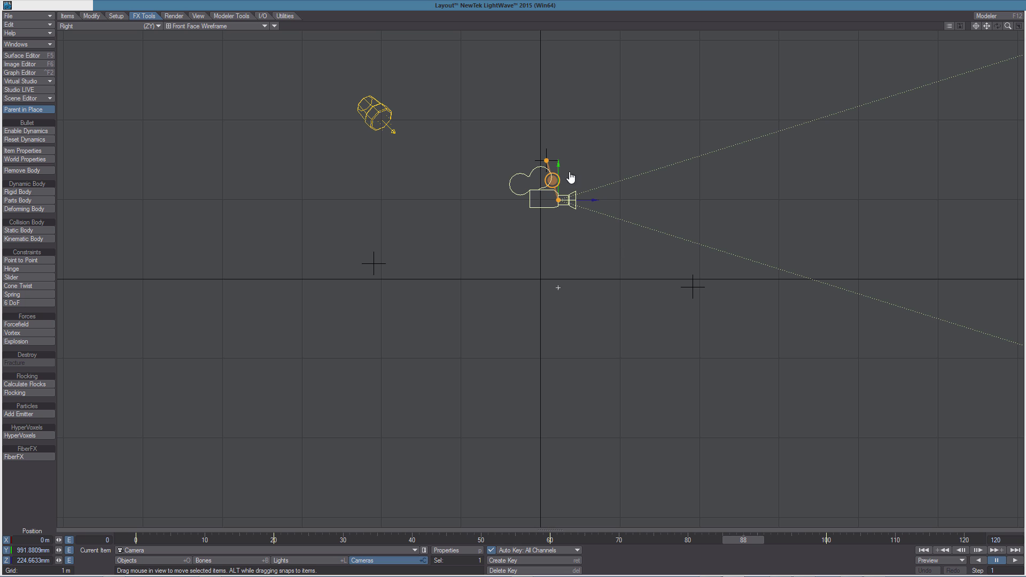
- Clear the camera's parent at frame 100 and play the animation from frame 0
{"action": "left_click_drag", "start_coordinate": [744, 540], "coordinate": [826, 541]}
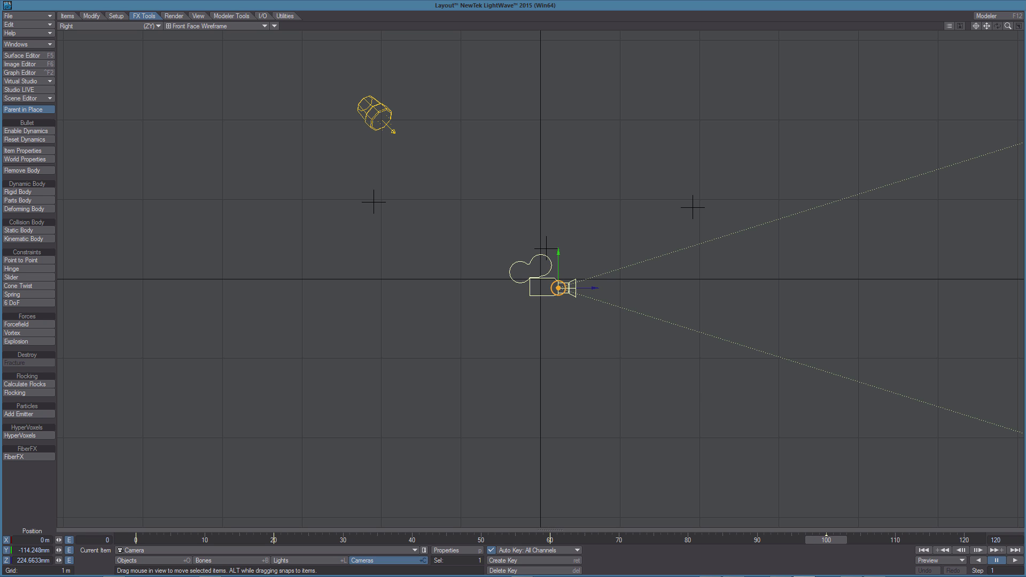
{"action": "left_click_drag", "start_coordinate": [827, 540], "coordinate": [136, 540]}
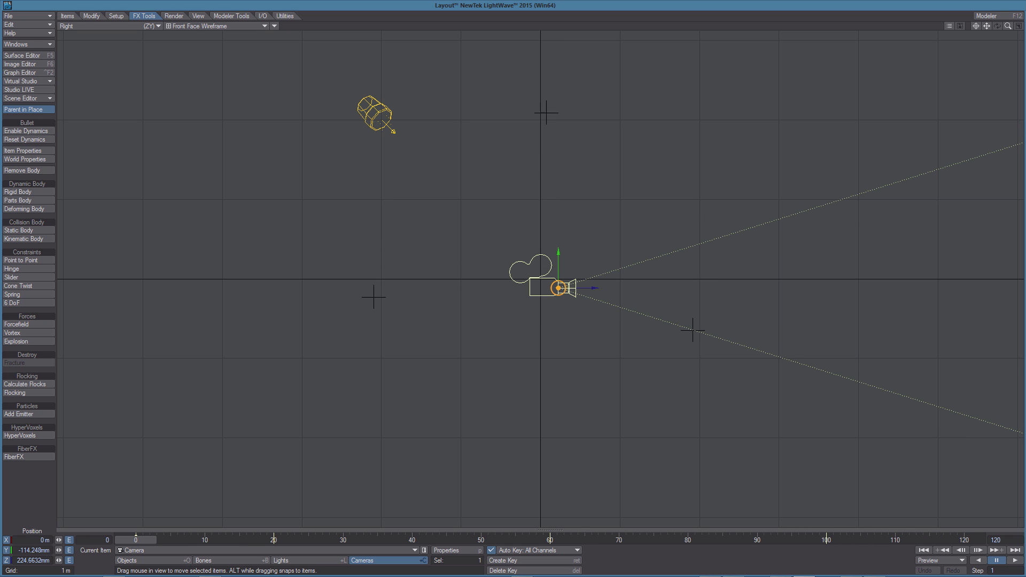
{"action": "left_click", "coordinate": [1015, 560]}
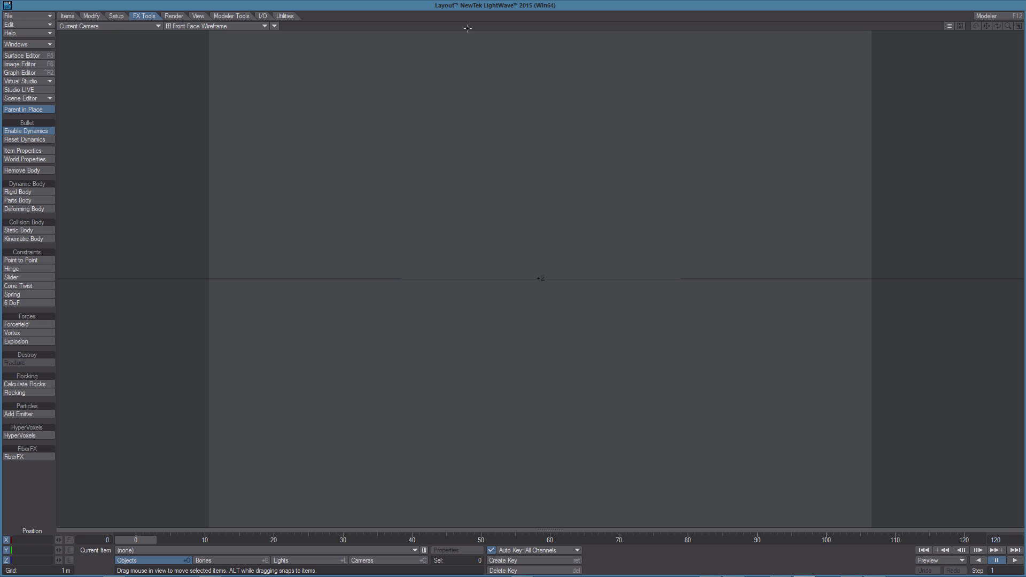
- Add a null with the default name to the empty scene and switch to the Right view
{"action": "key", "text": "ctrl+n"}
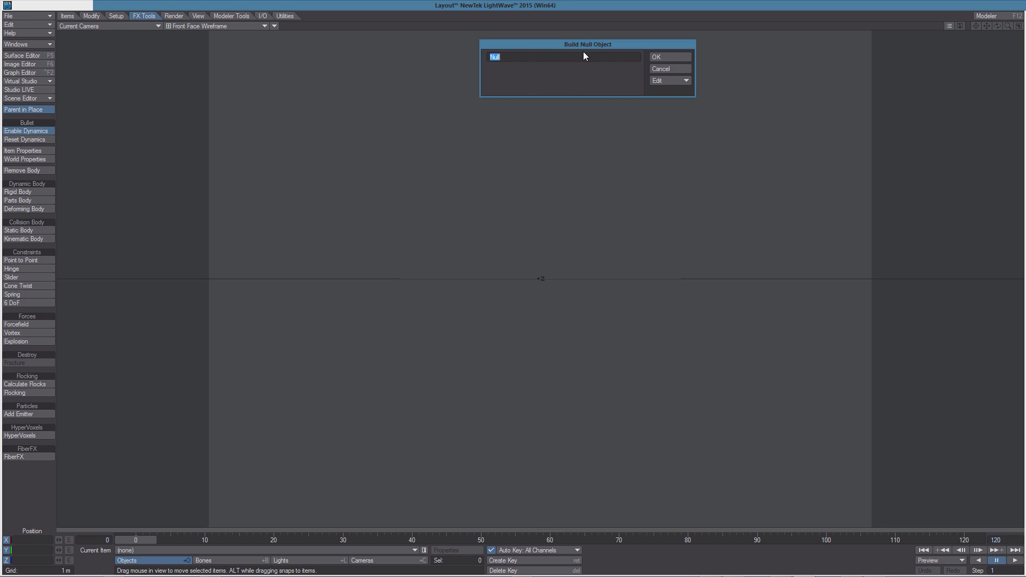
{"action": "left_click", "coordinate": [668, 59]}
{"action": "key", "text": "3"}
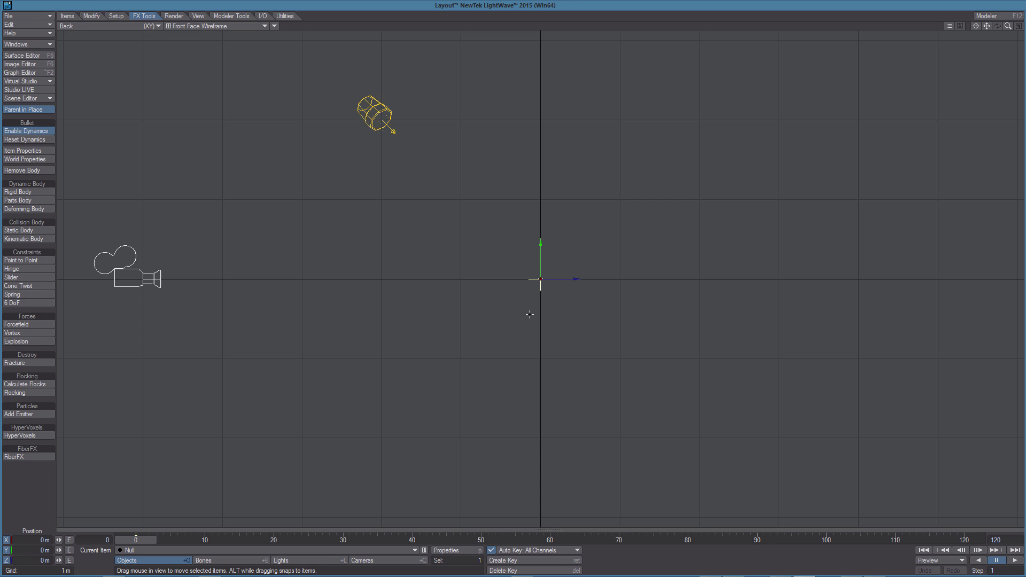
- Move the null to about Y 1.53 m, Z -0.66 m and draw a curved chain of ten child bones down from it
{"action": "left_click_drag", "start_coordinate": [578, 371], "coordinate": [544, 267]}
{"action": "left_click_drag", "start_coordinate": [598, 407], "coordinate": [580, 389]}
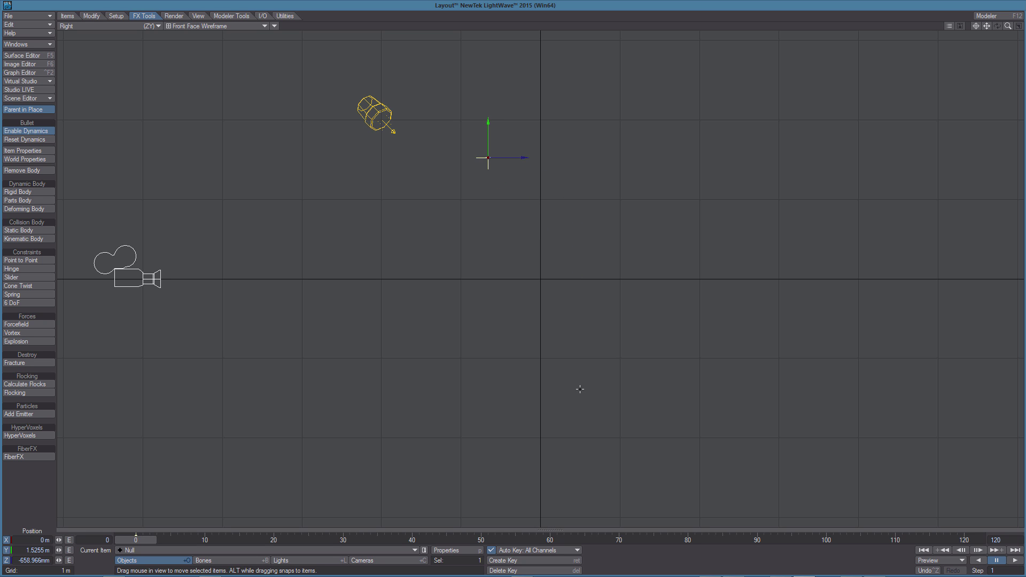
{"action": "left_click", "coordinate": [116, 16]}
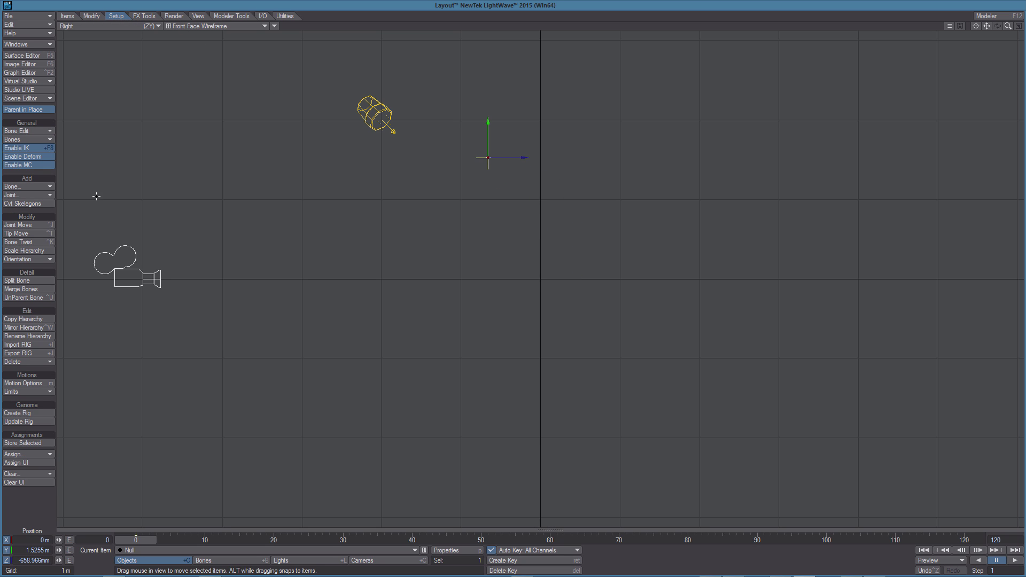
{"action": "left_click", "coordinate": [27, 186]}
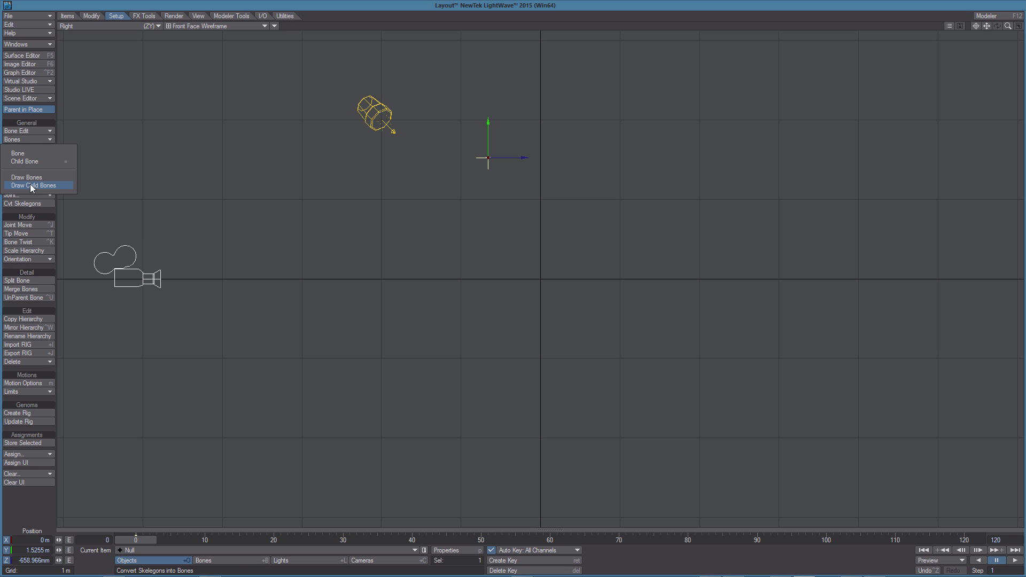
{"action": "left_click", "coordinate": [31, 185]}
{"action": "mouse_move", "coordinate": [486, 163]}
{"action": "left_mouse_down"}
{"action": "mouse_move", "coordinate": [447, 281]}
{"action": "mouse_move", "coordinate": [332, 412]}
{"action": "left_mouse_up"}
{"action": "key", "text": "y"}
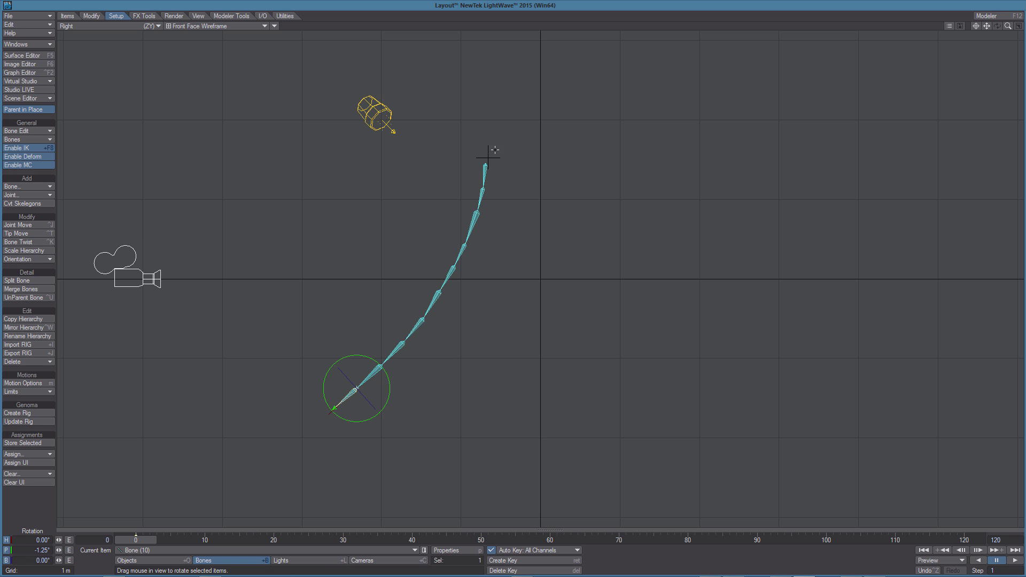
- Add a second null with the default name and move it to about Y 1.56 m, Z 0.10 m
{"action": "key", "text": "ctrl+n"}
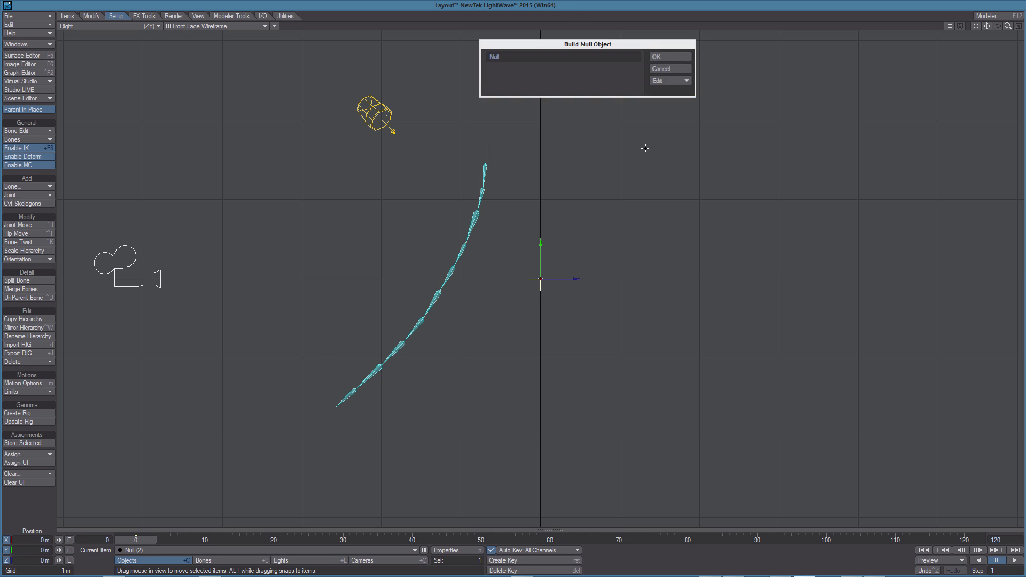
{"action": "key", "text": "Return"}
{"action": "left_click_drag", "start_coordinate": [635, 287], "coordinate": [644, 163]}
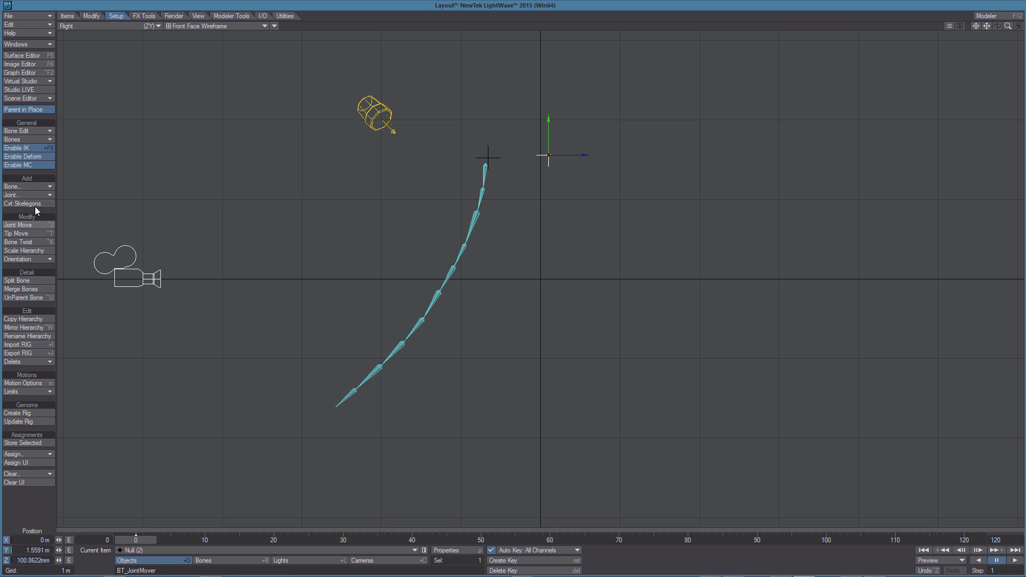
- Draw an S-shaped chain of thirteen child bones hanging down from the second null
{"action": "left_click", "coordinate": [32, 186]}
{"action": "left_click", "coordinate": [34, 184]}
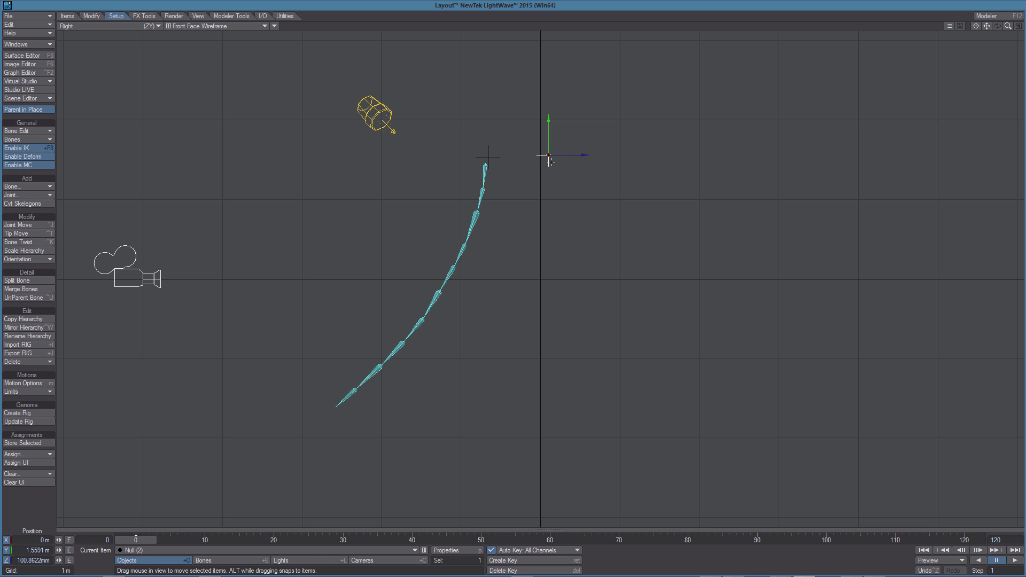
{"action": "left_click_drag", "start_coordinate": [550, 161], "coordinate": [547, 181]}
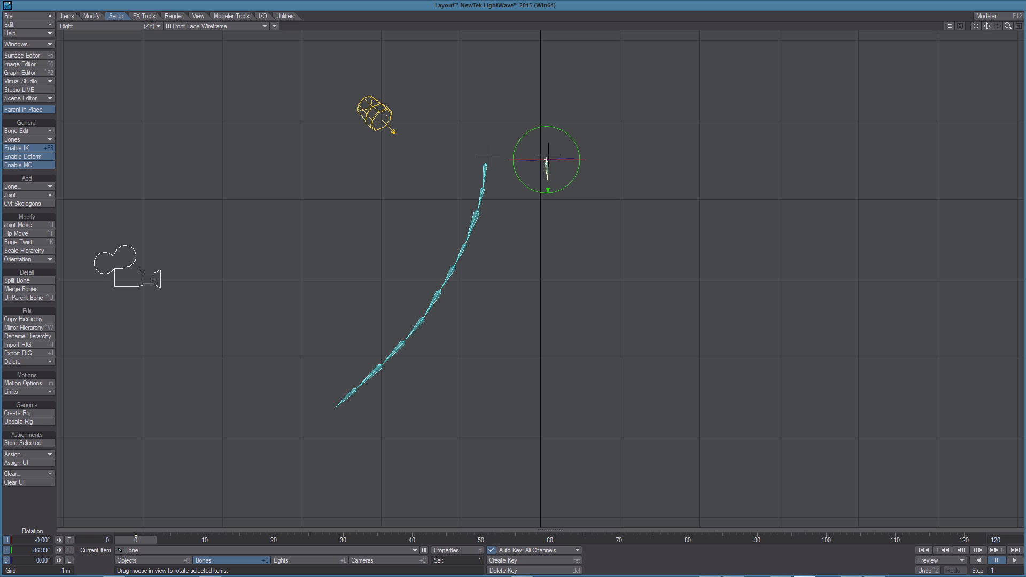
{"action": "left_click", "coordinate": [557, 197]}
{"action": "left_click", "coordinate": [566, 209]}
{"action": "left_click", "coordinate": [581, 226]}
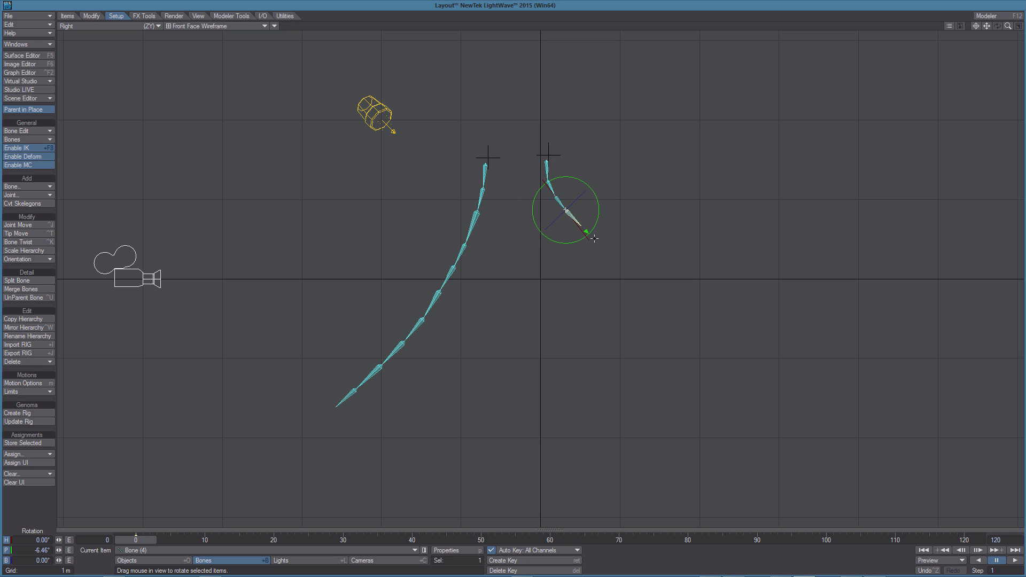
{"action": "left_click", "coordinate": [597, 239]}
{"action": "left_click", "coordinate": [611, 253]}
{"action": "left_click", "coordinate": [636, 270]}
{"action": "left_click", "coordinate": [649, 279]}
{"action": "left_click", "coordinate": [673, 323]}
{"action": "left_click", "coordinate": [677, 347]}
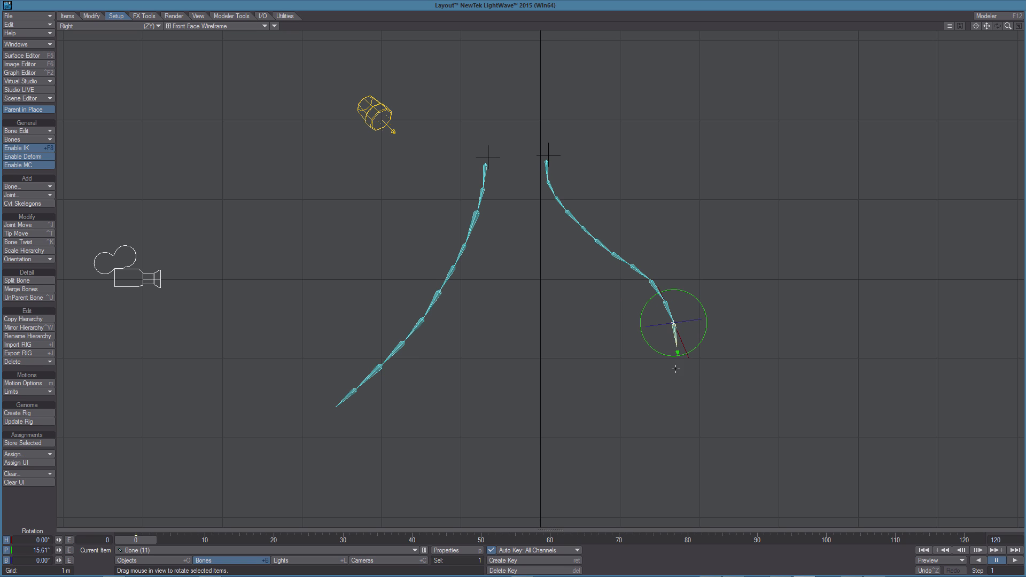
{"action": "left_click", "coordinate": [676, 376]}
{"action": "left_click", "coordinate": [671, 399]}
{"action": "key", "text": "h"}
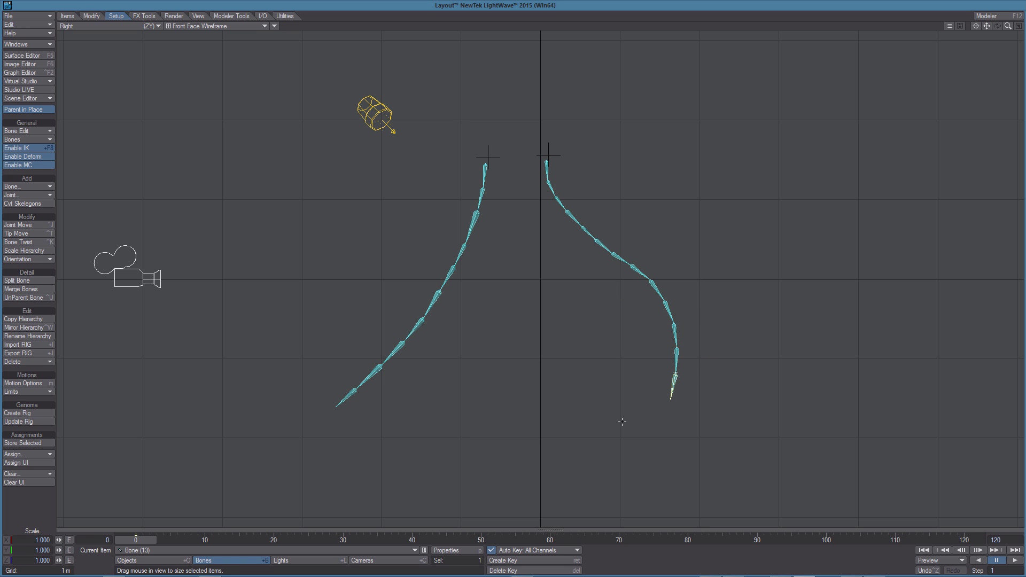
- Select all bones of the first null's chain and link them with Bullet Cone Twist constraints
{"action": "left_click", "coordinate": [143, 16]}
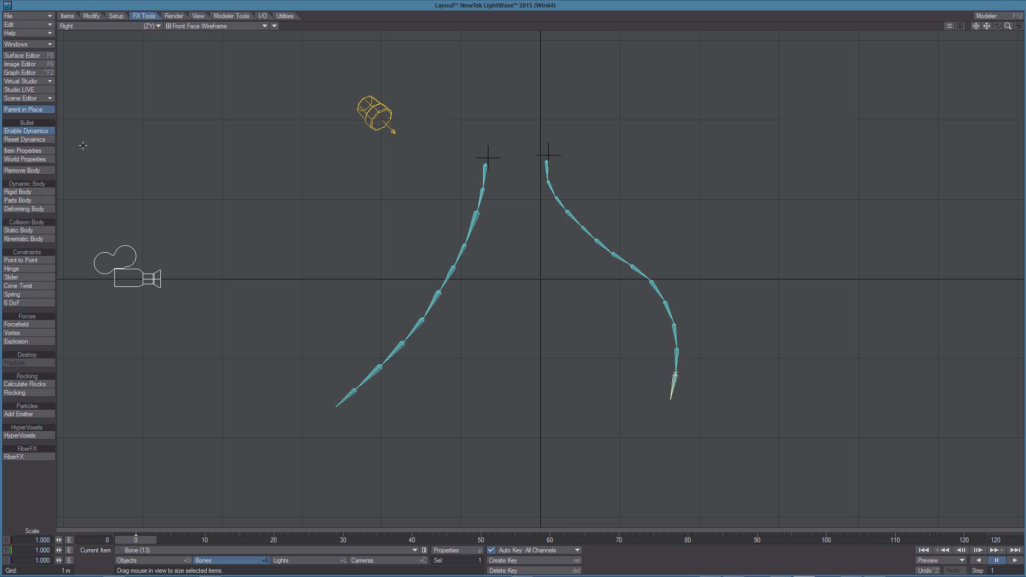
{"action": "left_click", "coordinate": [38, 133]}
{"action": "left_click", "coordinate": [485, 165]}
{"action": "double_click", "coordinate": [484, 172]}
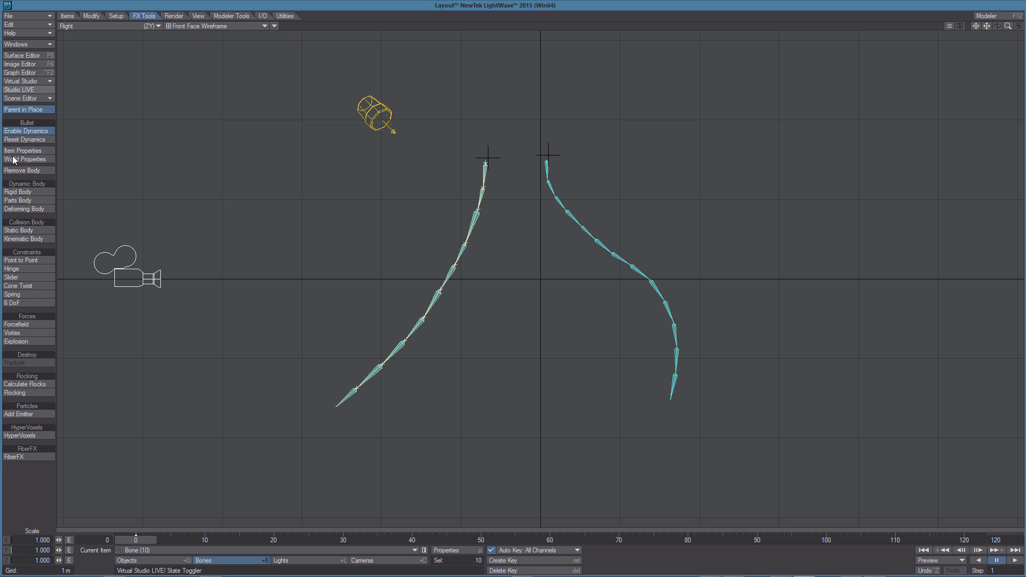
{"action": "left_click", "coordinate": [31, 287]}
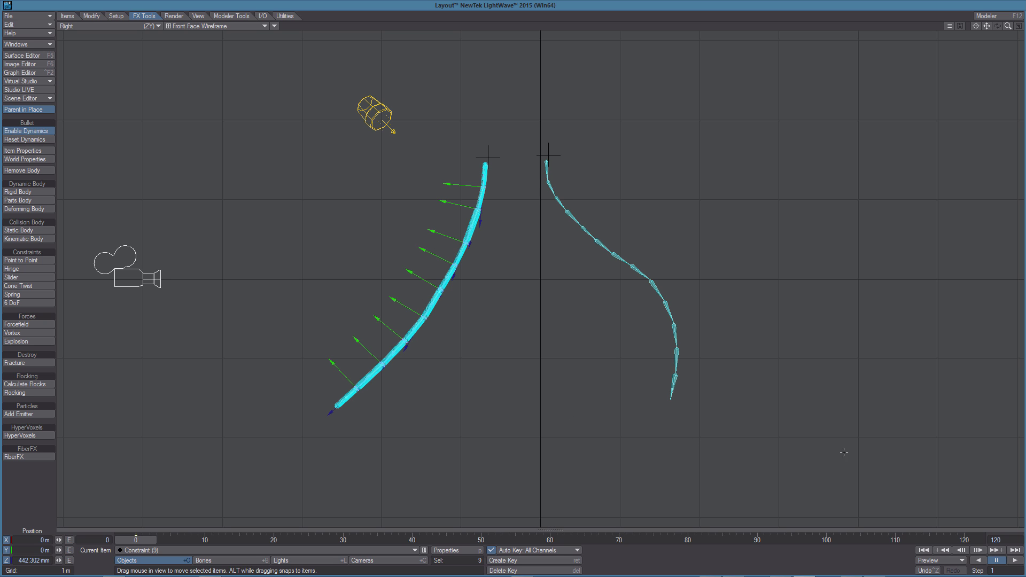
- Play the simulation to check the swing of the first bone chain, then return to frame 0
{"action": "left_click", "coordinate": [1016, 560]}
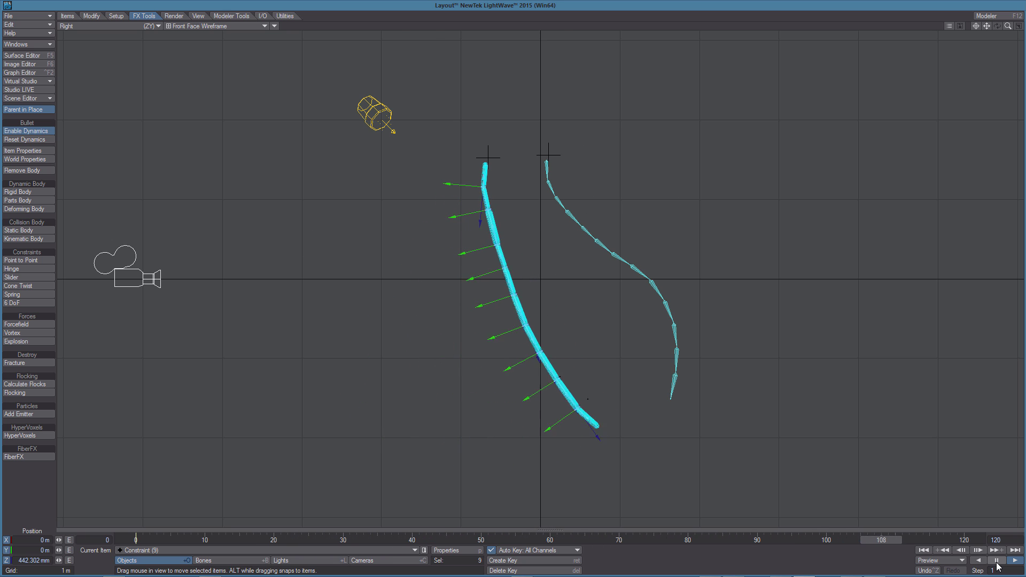
{"action": "left_click", "coordinate": [997, 563]}
{"action": "left_click", "coordinate": [924, 551]}
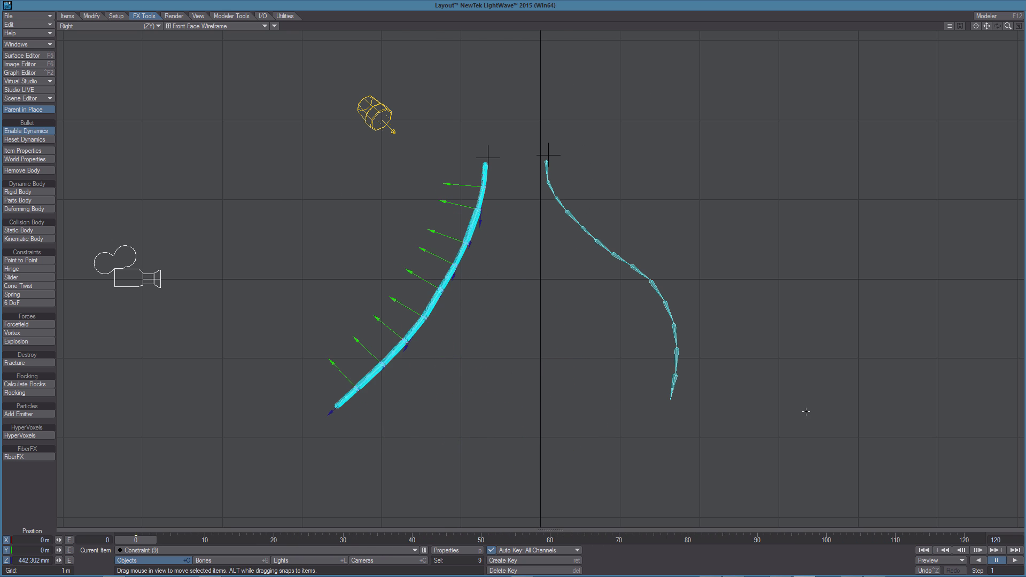
- Select all bones of the second null's chain and link them with Cone Twist constraints
{"action": "left_click", "coordinate": [547, 166]}
{"action": "key", "text": "shift+b"}
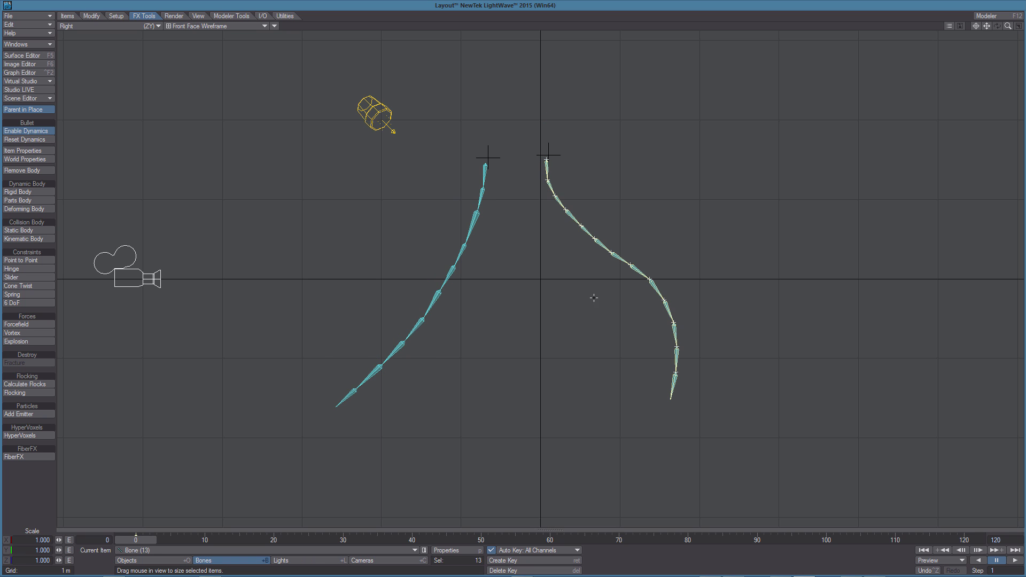
{"action": "left_click", "coordinate": [28, 287]}
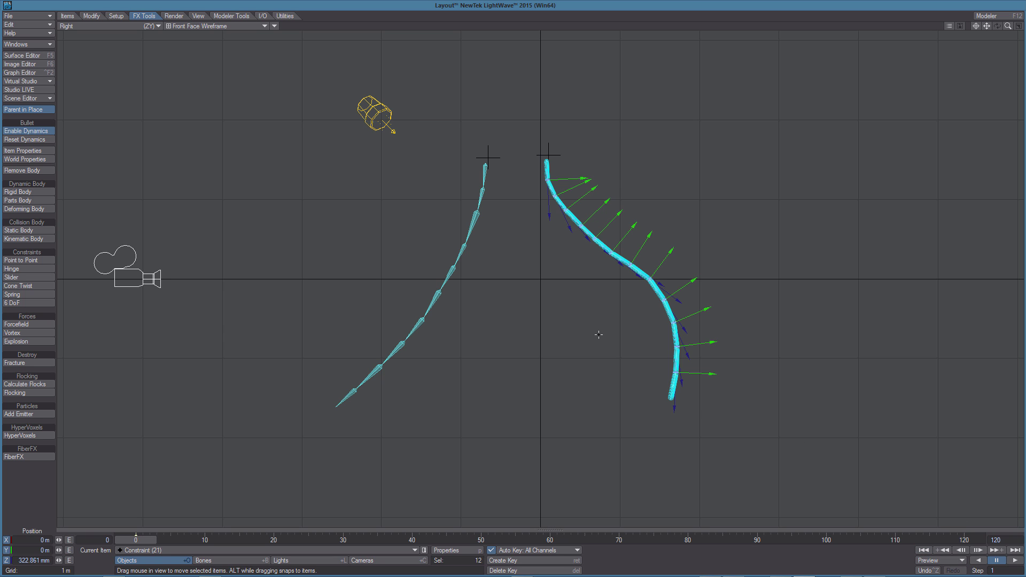
- Select the light and play the simulation from the start to examine how both bone chains swing
{"action": "key", "text": "shift+l"}
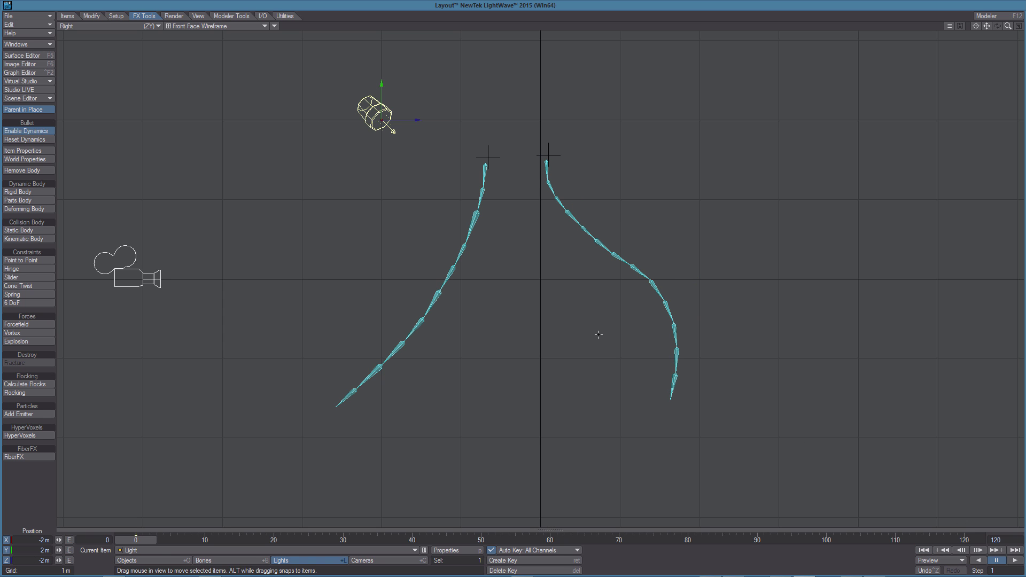
{"action": "left_click", "coordinate": [1015, 560]}
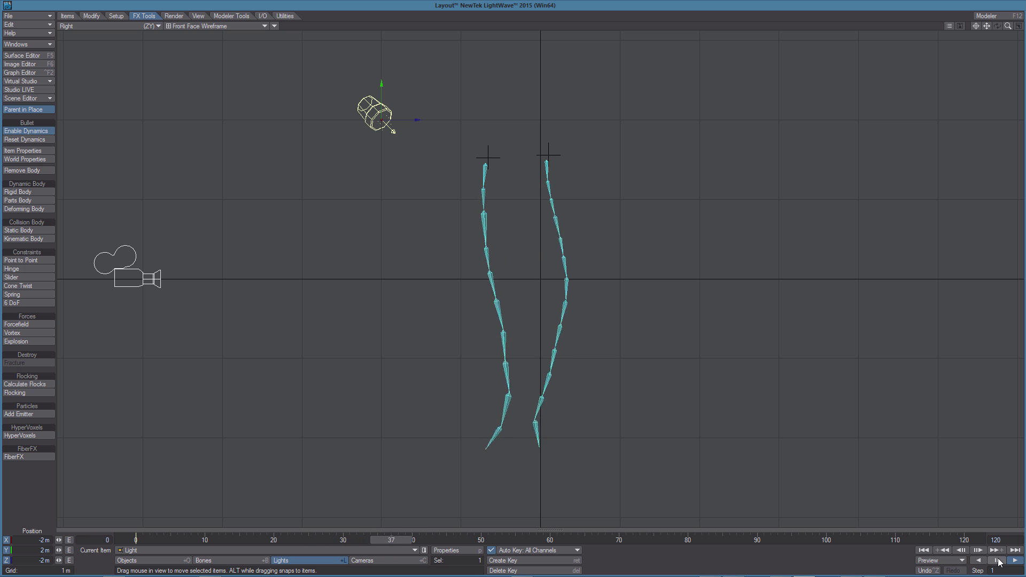
{"action": "left_click", "coordinate": [923, 551]}
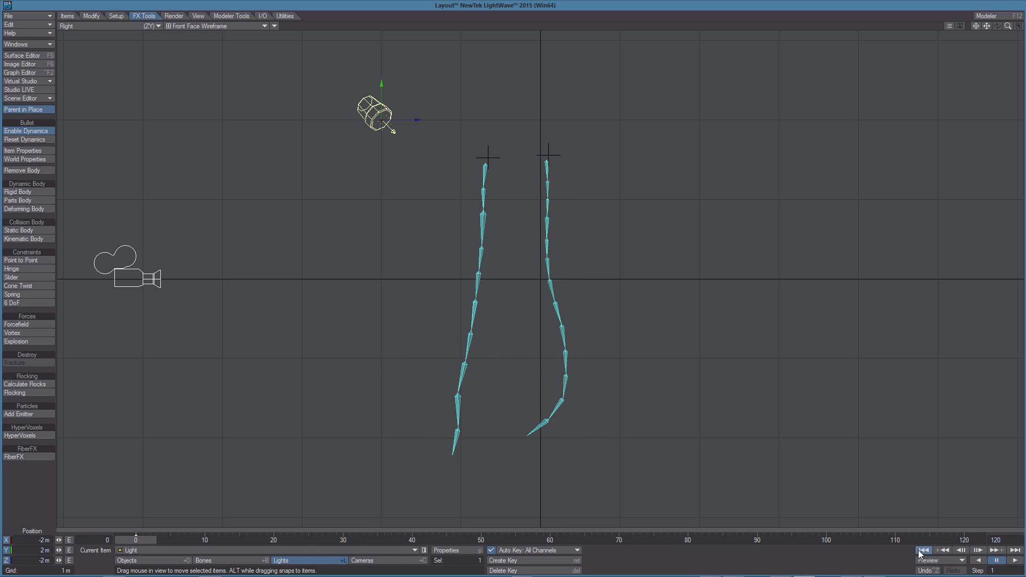
{"action": "left_click", "coordinate": [1015, 561]}
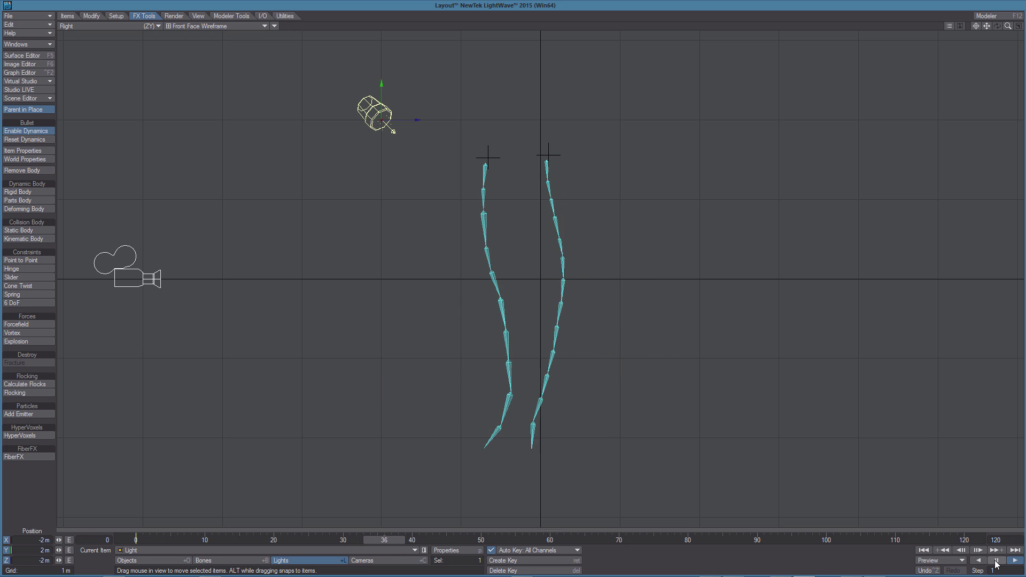
{"action": "left_click", "coordinate": [998, 561]}
- Add a third null with the default name, give it an Item Shape custom object and open the shape's settings
{"action": "key", "text": "ctrl+shift+n"}
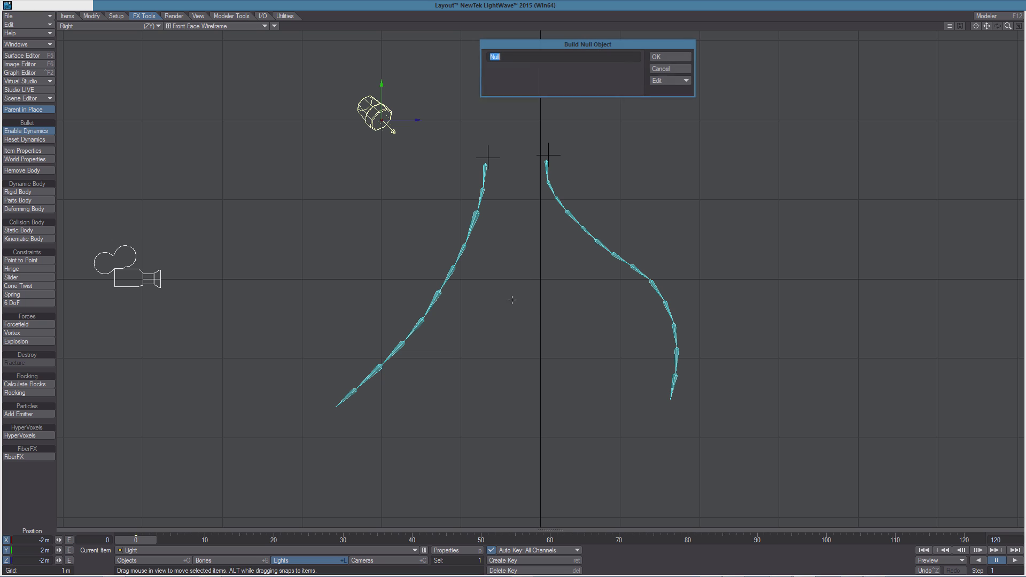
{"action": "left_click", "coordinate": [669, 57]}
{"action": "key", "text": "p"}
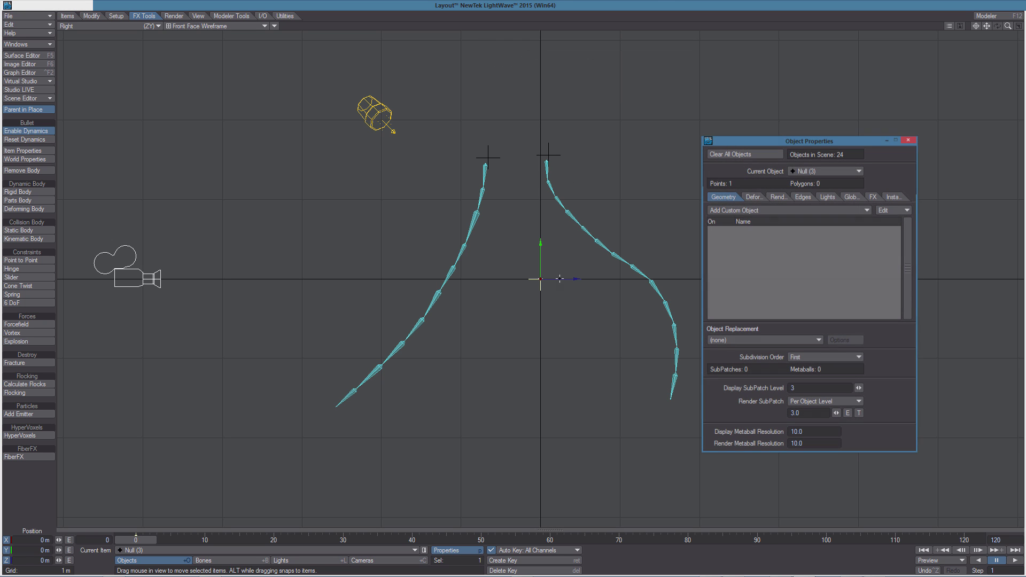
{"action": "left_click", "coordinate": [743, 210]}
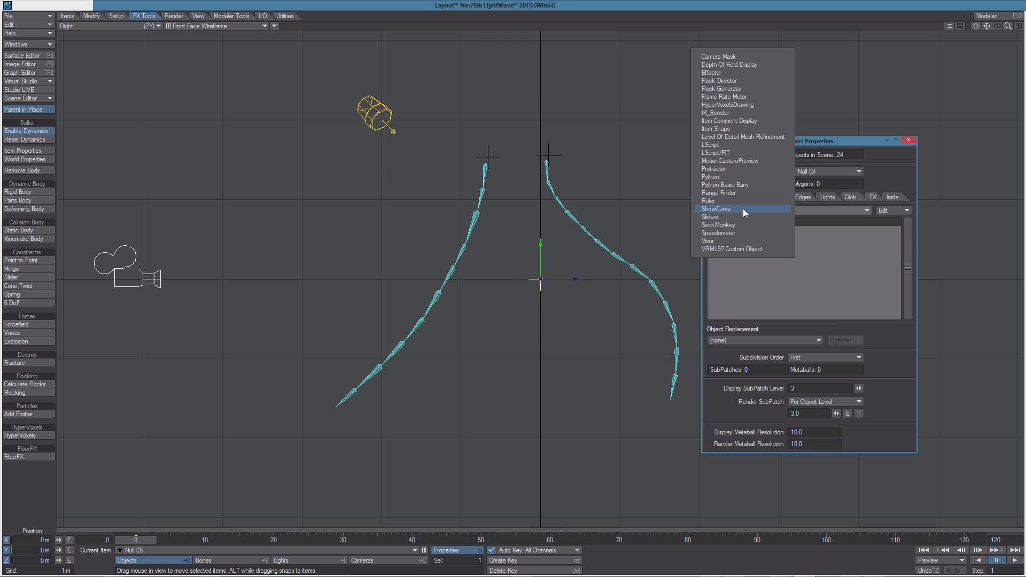
{"action": "left_click", "coordinate": [717, 129]}
{"action": "double_click", "coordinate": [779, 230]}
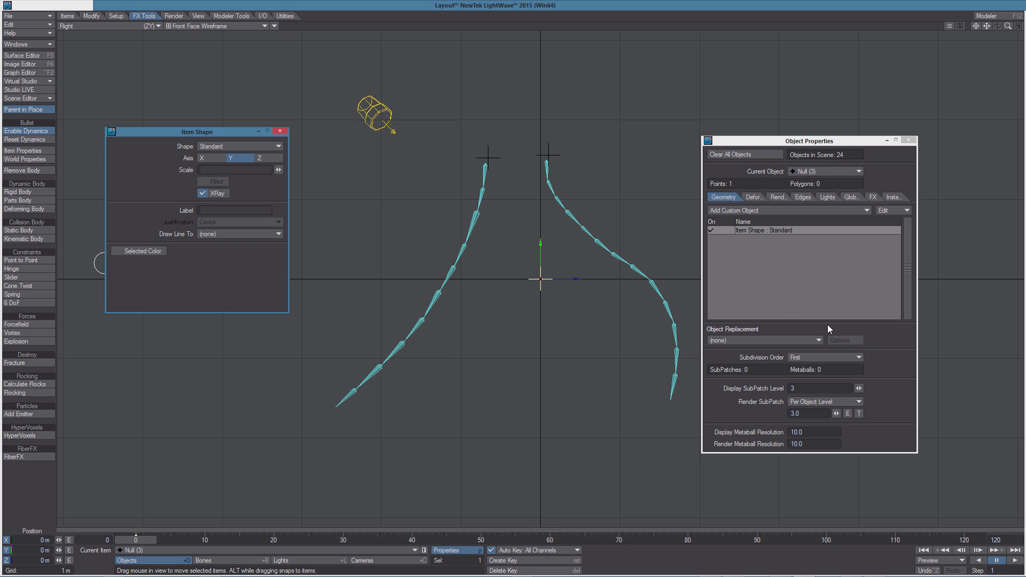
- Set the third null's item shape to Box with a scale of 0.3 m and close the property windows
{"action": "left_click_drag", "start_coordinate": [214, 132], "coordinate": [227, 123]}
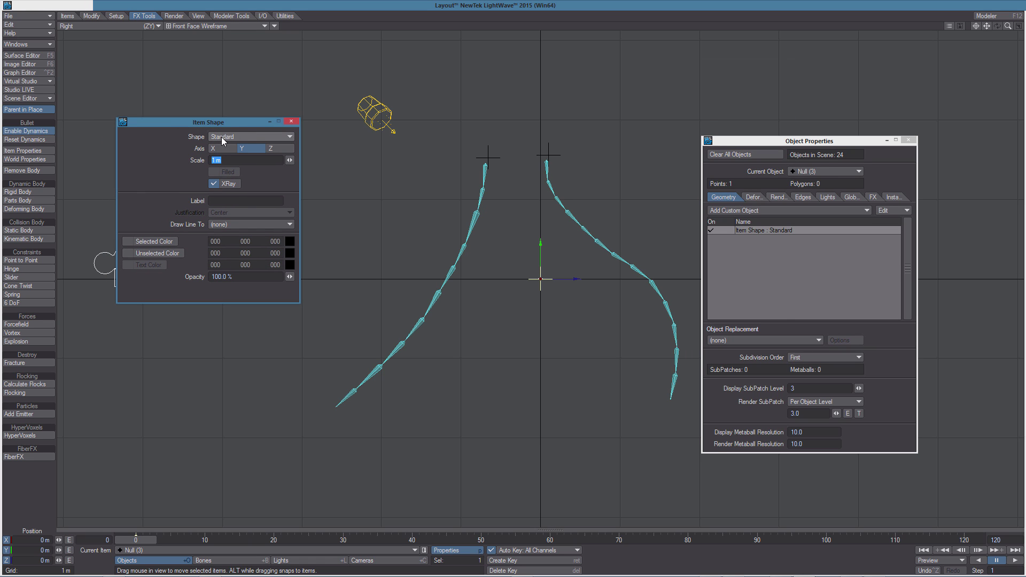
{"action": "left_click", "coordinate": [228, 137]}
{"action": "left_click", "coordinate": [231, 145]}
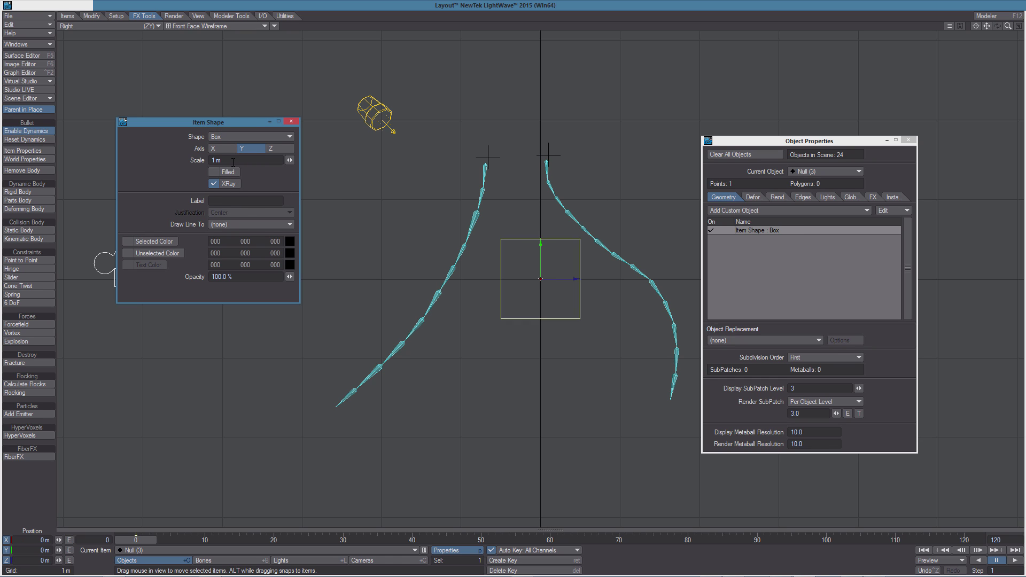
{"action": "type", "text": "0.3"}
{"action": "key", "text": "Return"}
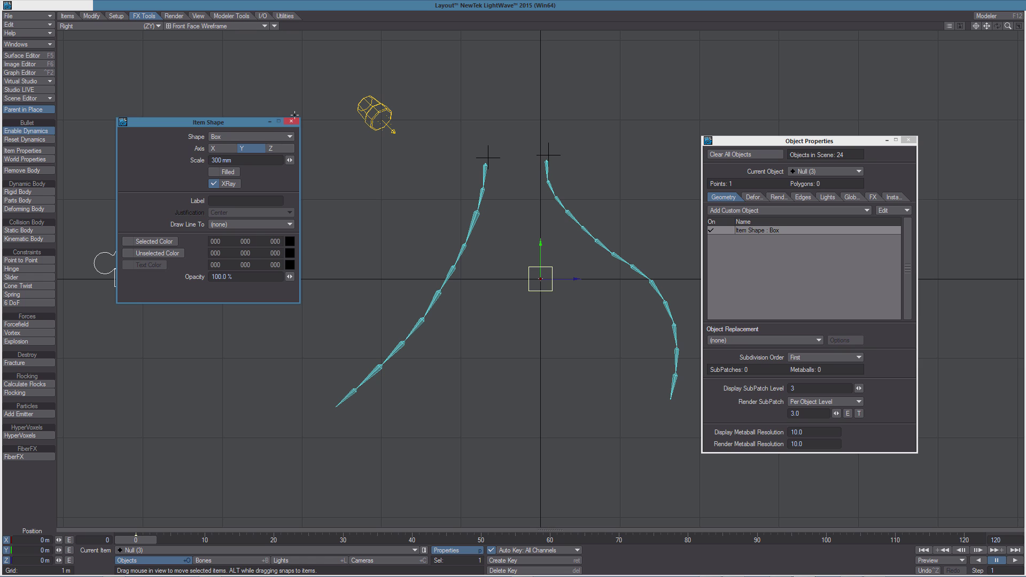
{"action": "left_click", "coordinate": [291, 121]}
{"action": "left_click", "coordinate": [909, 140]}
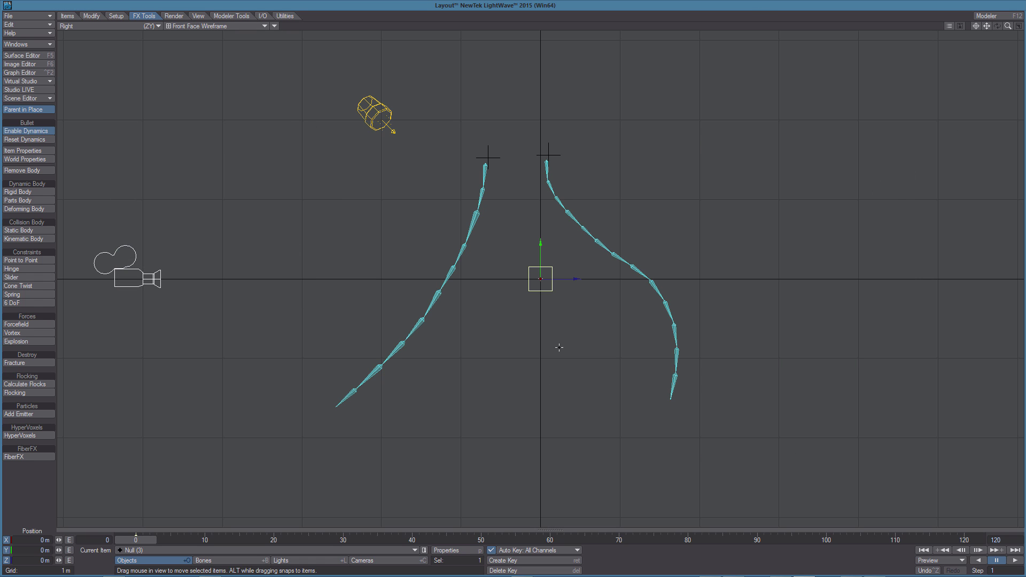
- Move the box null to the first chain's tip, about Y -1.47 m, Z -2.39 m, and scrub to frame 23 and back to inspect the swing
{"action": "left_click_drag", "start_coordinate": [549, 339], "coordinate": [360, 455]}
{"action": "left_click_drag", "start_coordinate": [353, 396], "coordinate": [350, 396]}
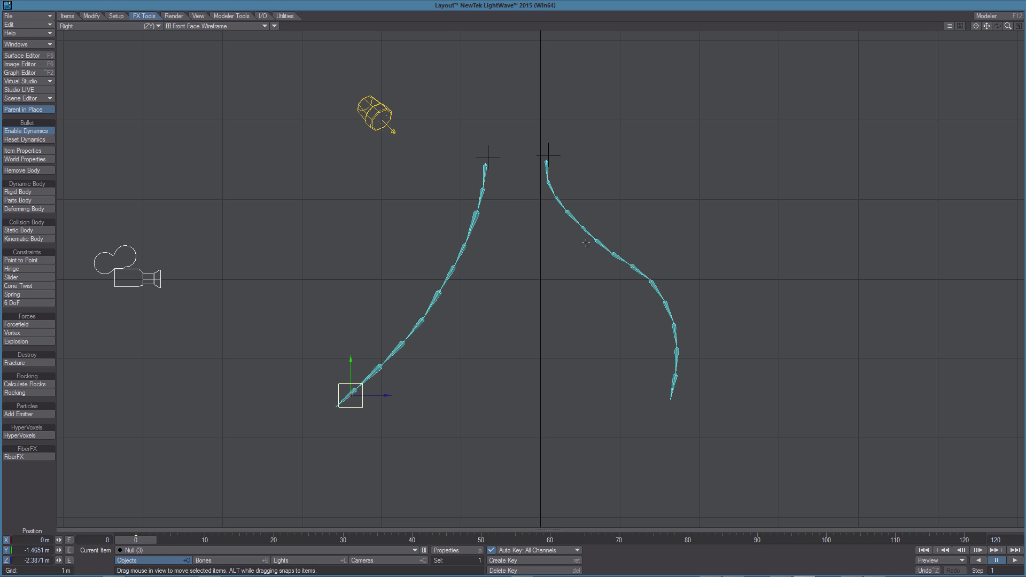
{"action": "left_click_drag", "start_coordinate": [133, 544], "coordinate": [292, 544]}
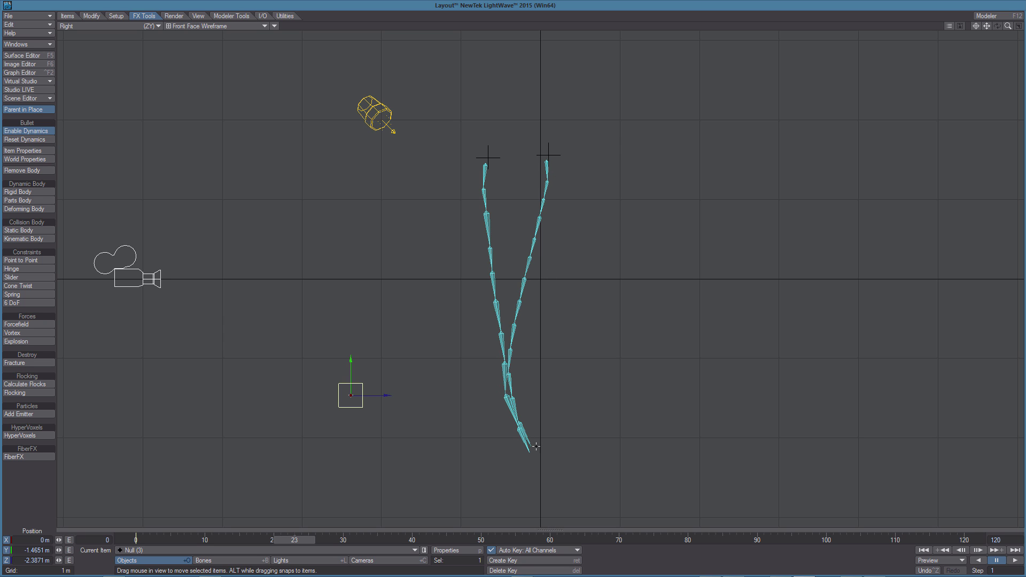
{"action": "left_click_drag", "start_coordinate": [292, 543], "coordinate": [134, 544]}
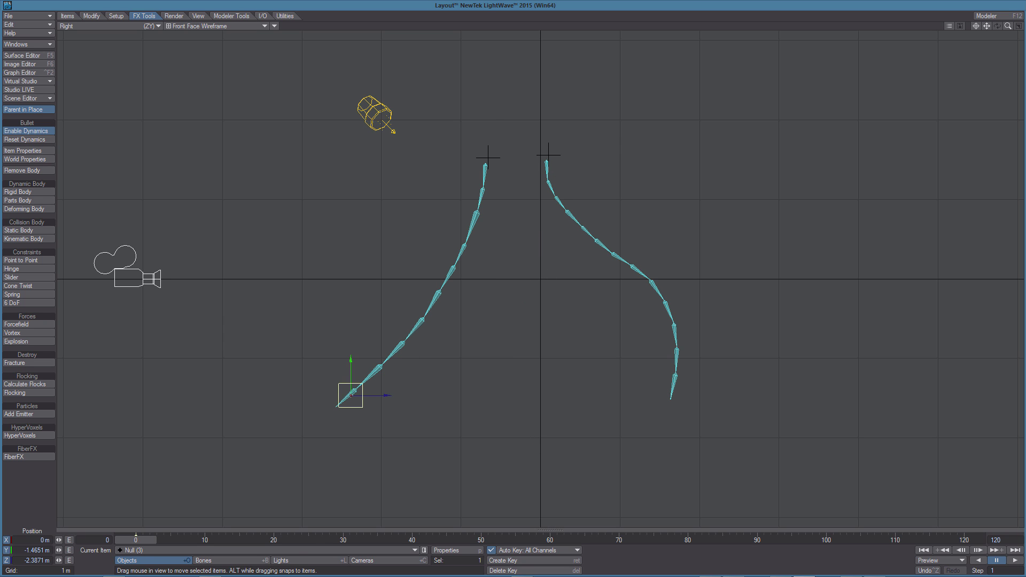
- Add the Dynamic (Keyable) Parent modifier to the box null's motion options
{"action": "key", "text": "m"}
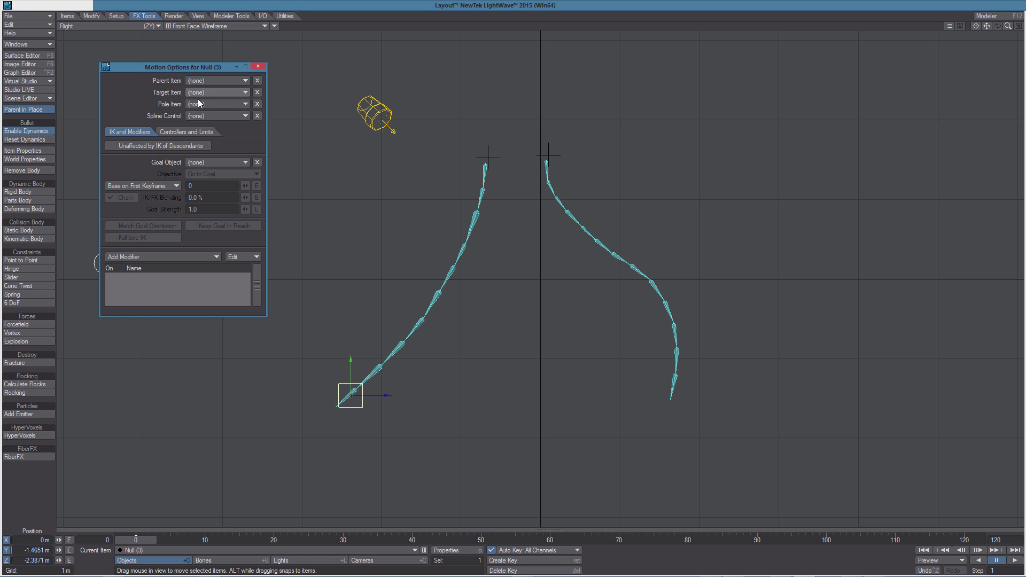
{"action": "left_click", "coordinate": [152, 256]}
{"action": "left_click", "coordinate": [152, 256]}
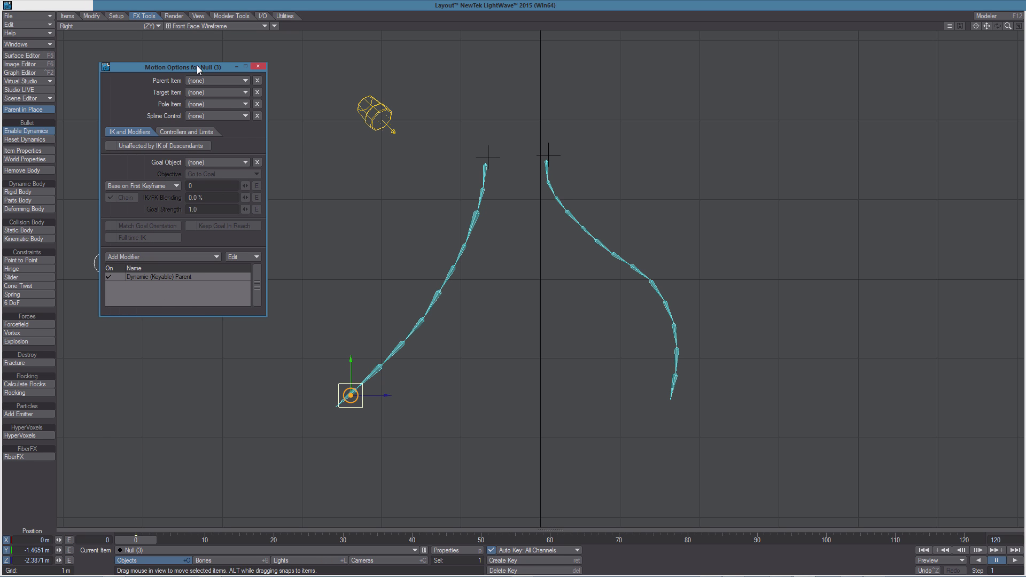
- Parent the box null to the first chain's tip bone at frame 0, play the swing to check it, and return to the start
{"action": "left_click_drag", "start_coordinate": [197, 63], "coordinate": [197, 40]}
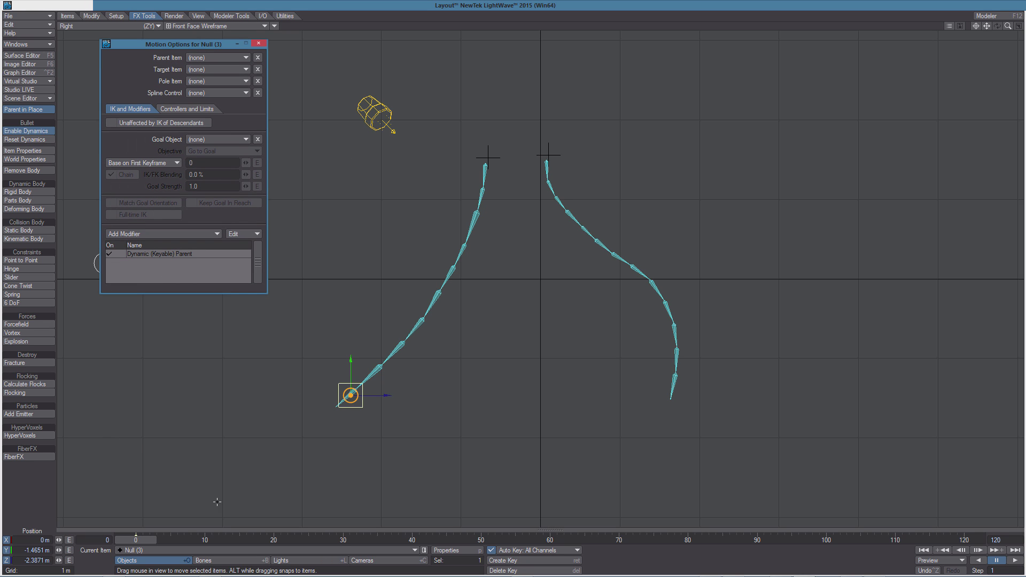
{"action": "left_click", "coordinate": [351, 396]}
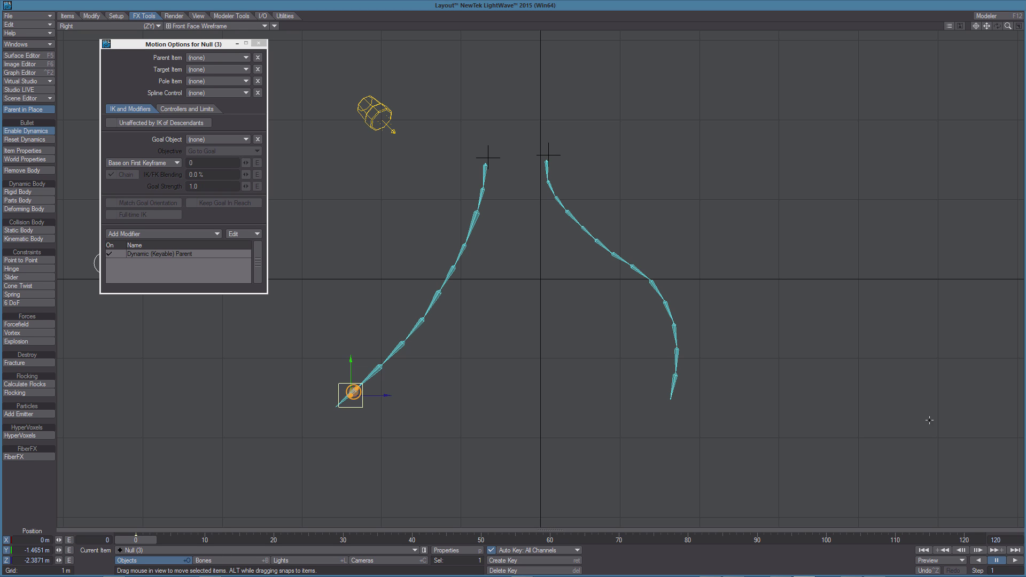
{"action": "left_click", "coordinate": [1015, 560]}
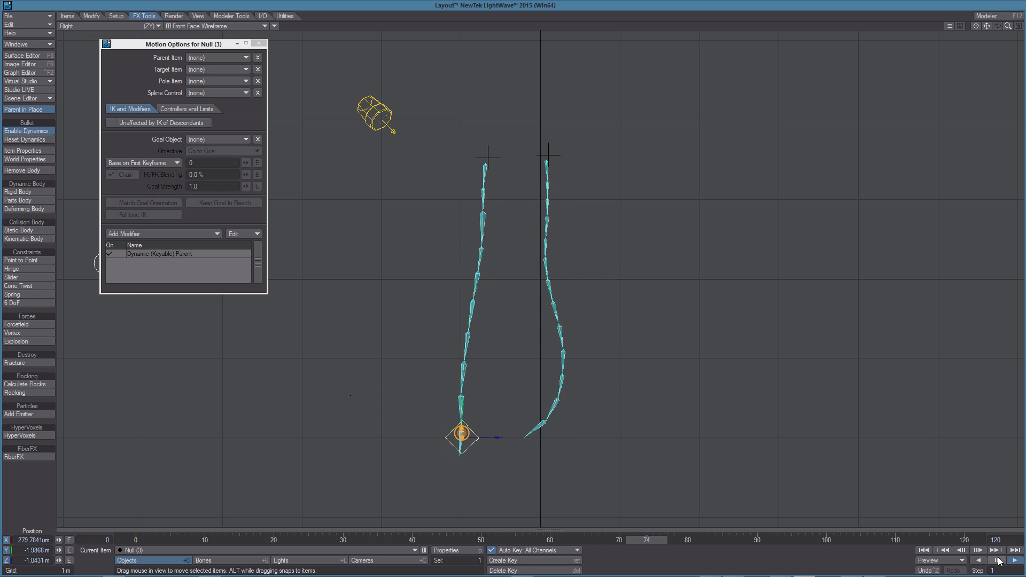
{"action": "left_click", "coordinate": [997, 560]}
{"action": "left_click", "coordinate": [924, 551]}
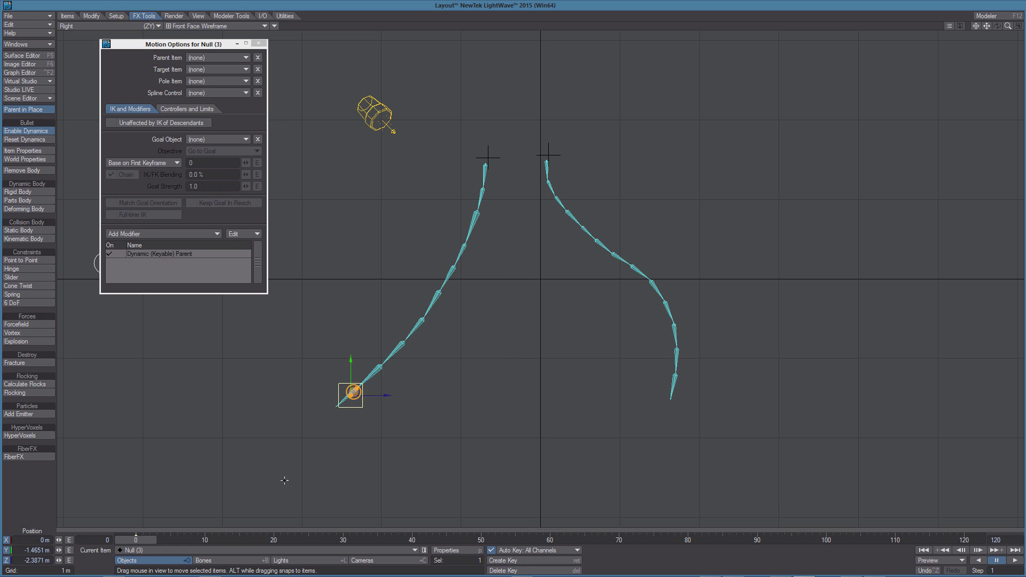
- At frame 23, switch the box null's dynamic parent to the second chain's tip bone and rewind to the start
{"action": "left_click_drag", "start_coordinate": [138, 541], "coordinate": [295, 541]}
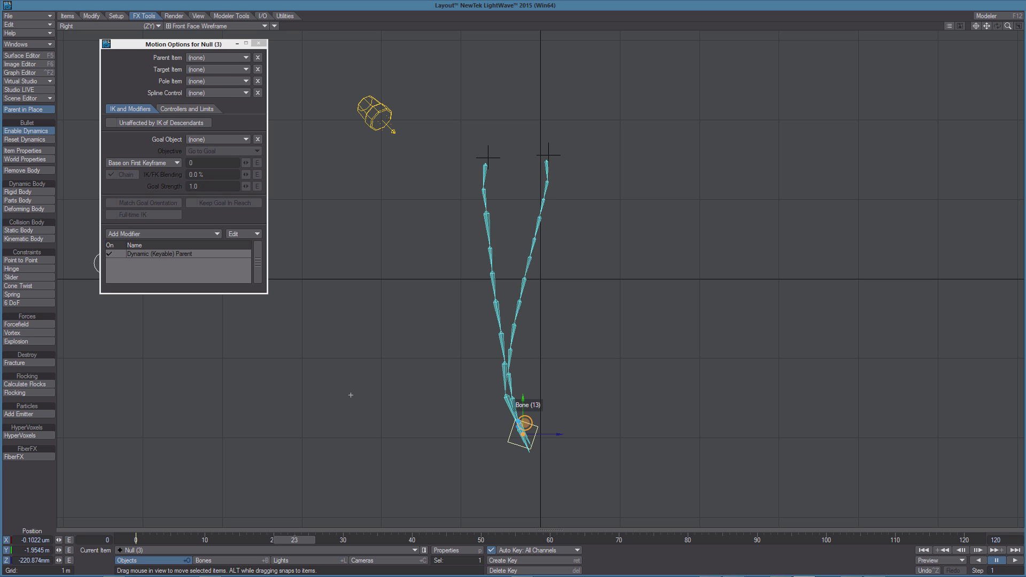
{"action": "left_click", "coordinate": [521, 428]}
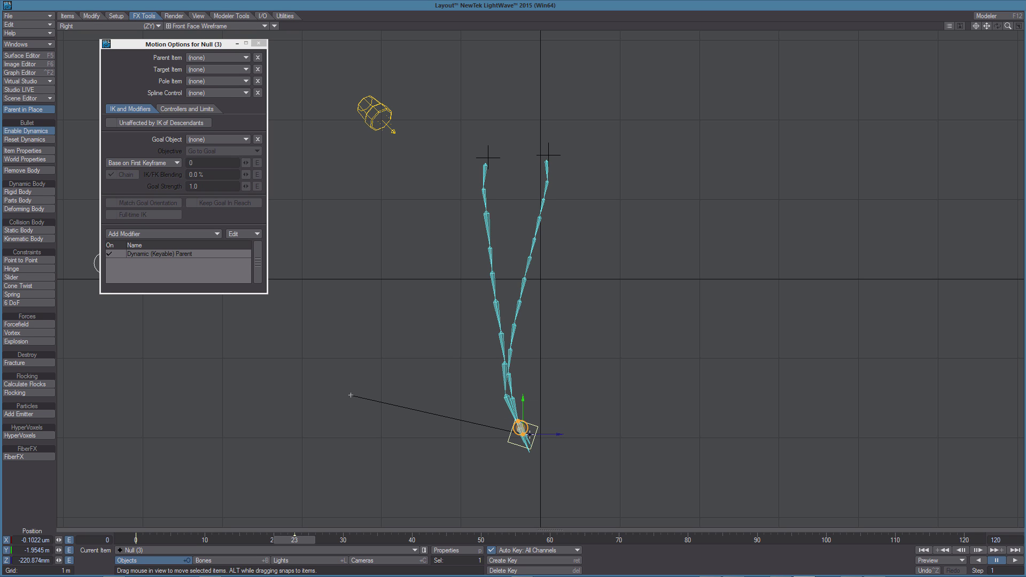
{"action": "left_click", "coordinate": [925, 551]}
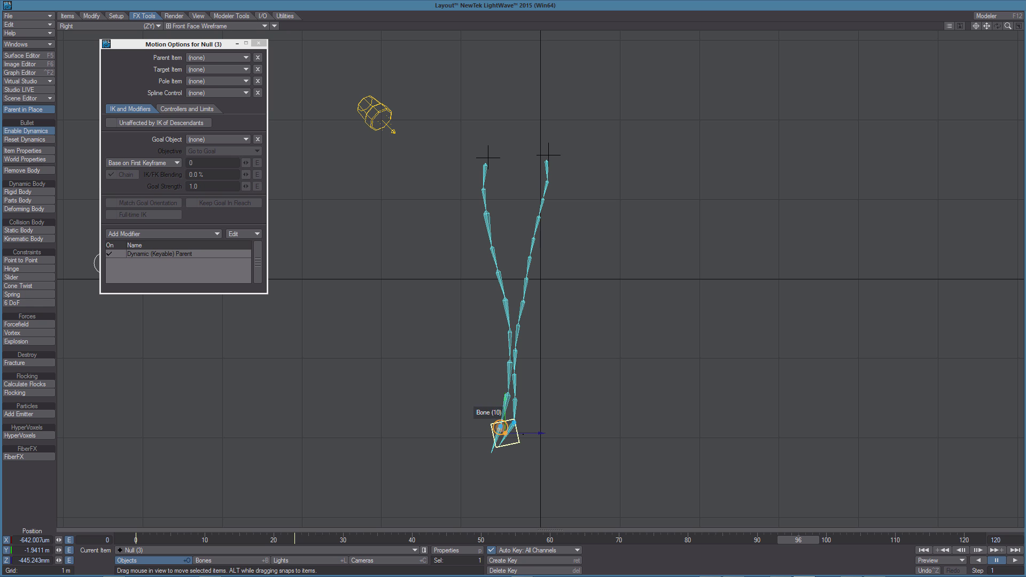
- Key the box null's parent to Bone (10) at frame 96, review the handovers from the start, and close the motion options
{"action": "left_click", "coordinate": [925, 550]}
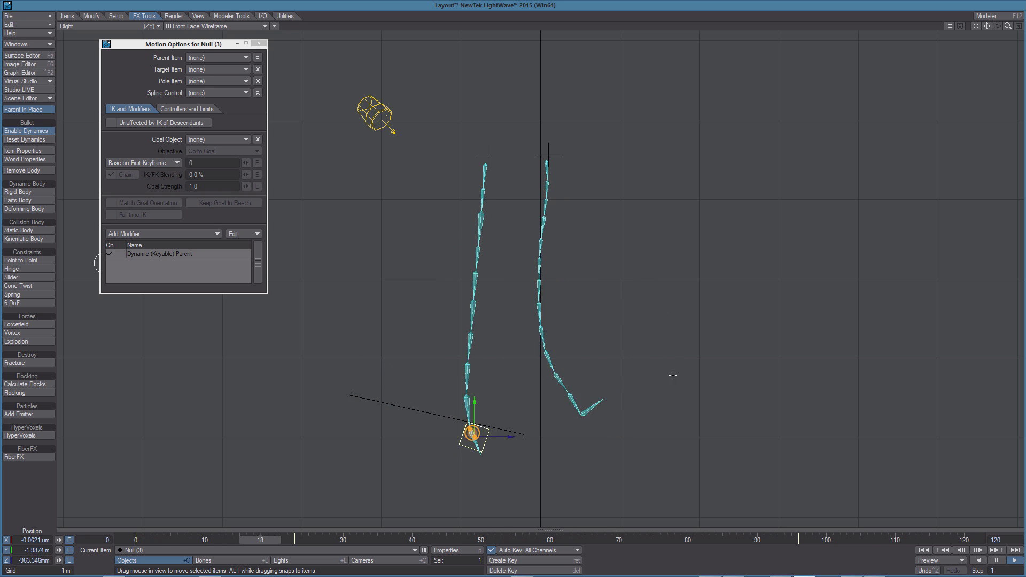
{"action": "left_click", "coordinate": [927, 550]}
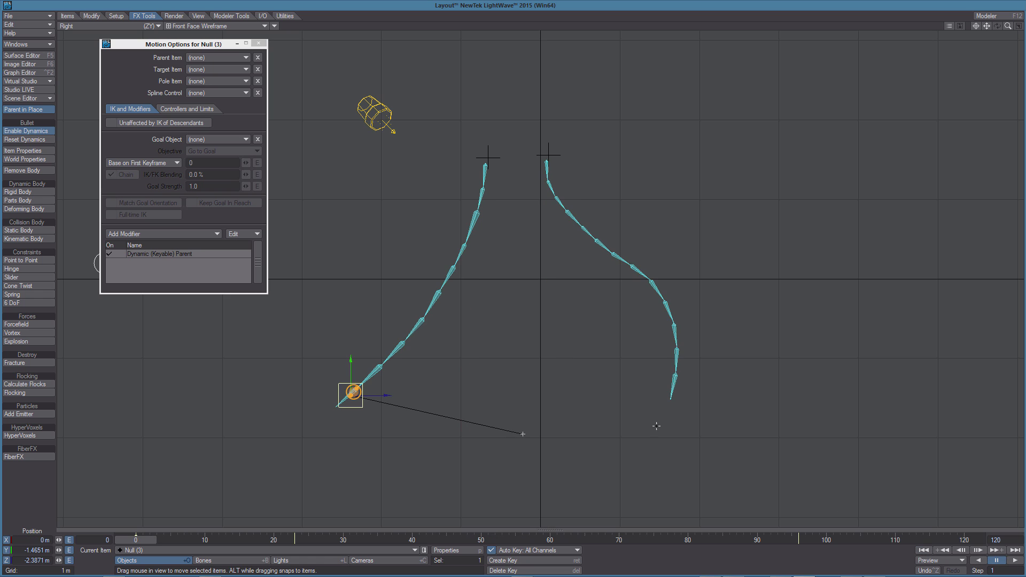
{"action": "left_click", "coordinate": [259, 44]}
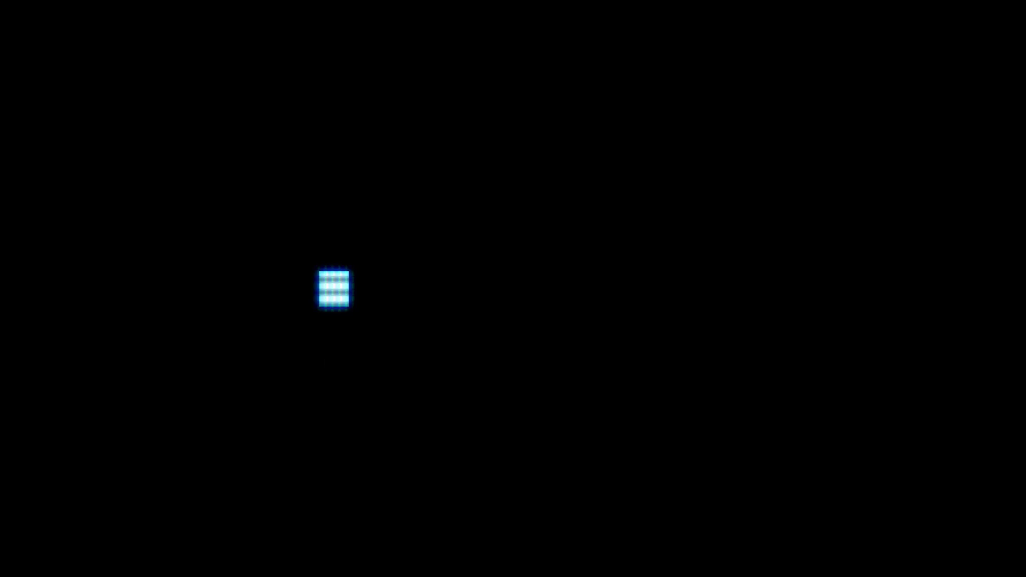